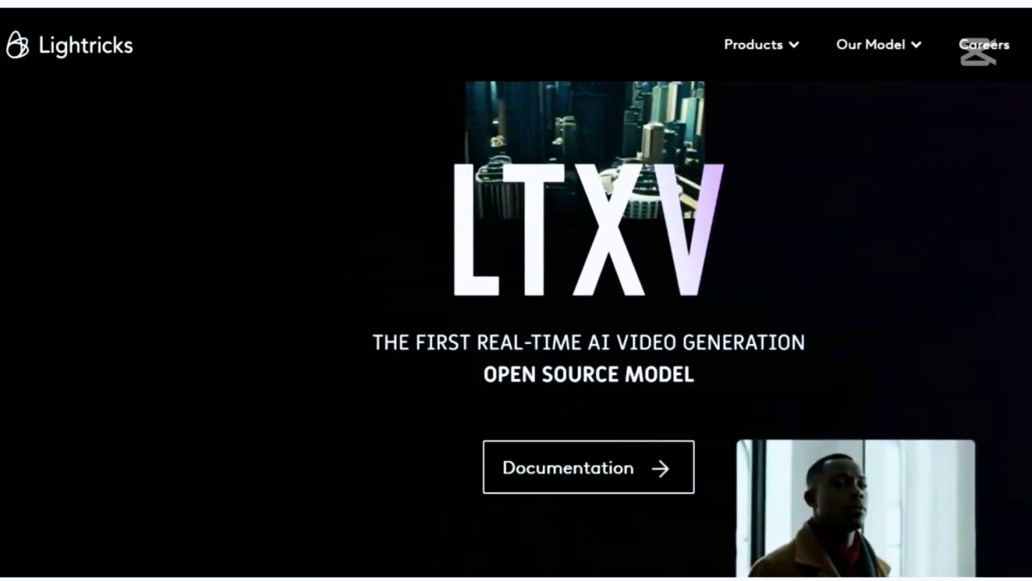
Scroll the Lightricks LTXV page past the key feature cards to the sample clip gallery.
{"action": "scroll", "coordinate": [442, 260], "scroll_direction": "down", "scroll_amount": 7}
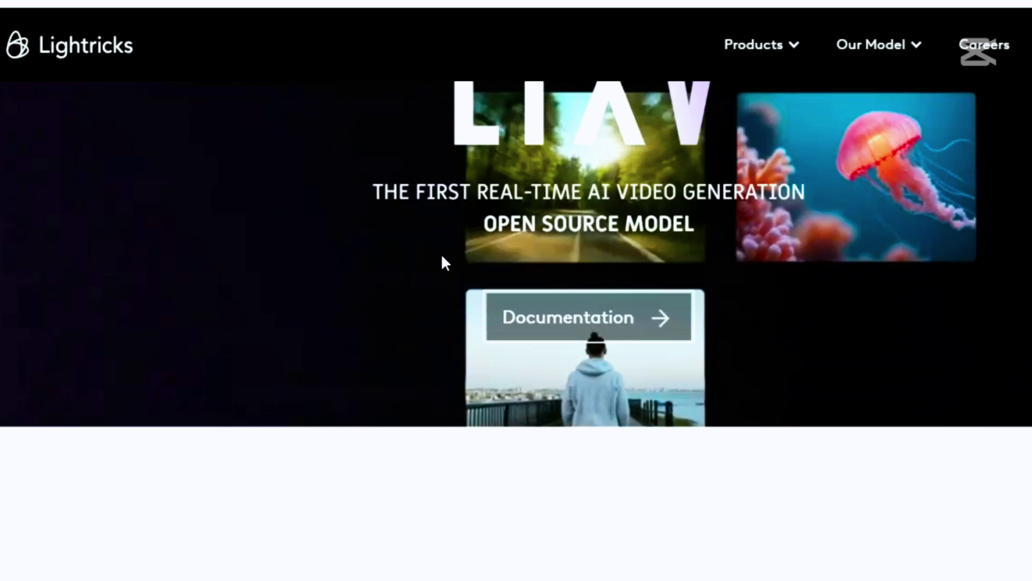
{"action": "scroll", "coordinate": [446, 262], "scroll_direction": "down", "scroll_amount": 9}
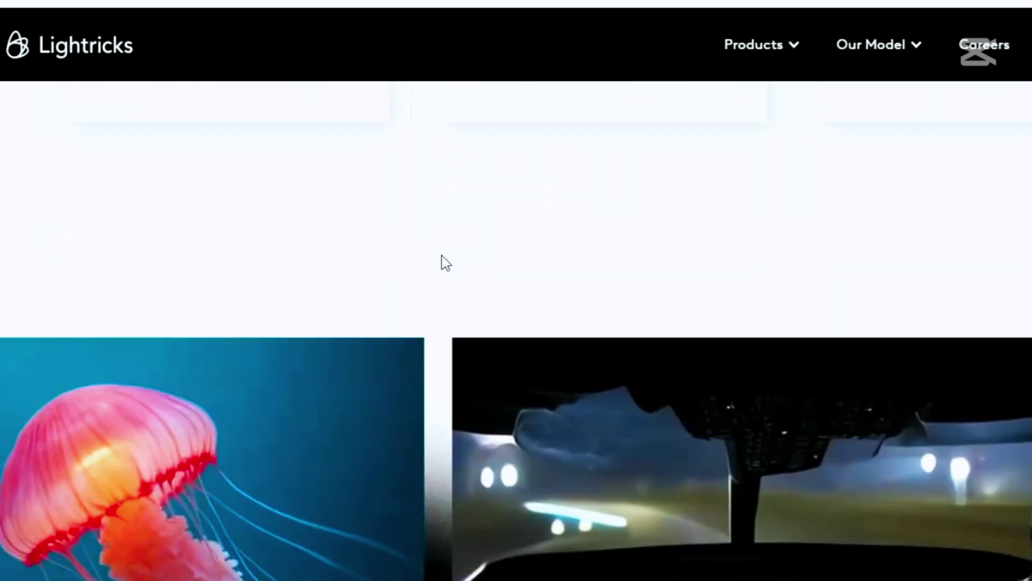
{"action": "scroll", "coordinate": [442, 256], "scroll_direction": "down", "scroll_amount": 4}
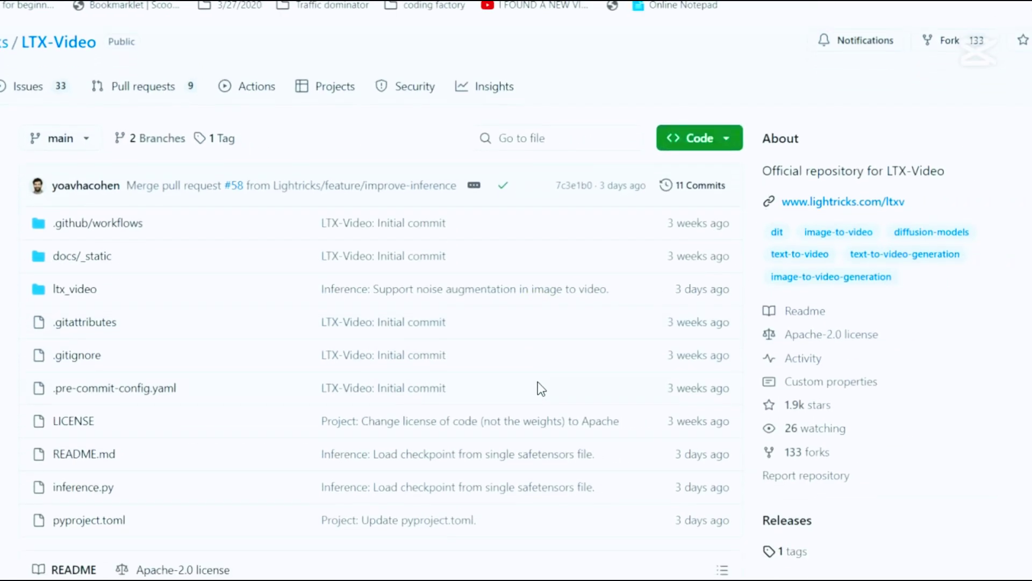
Scroll the LTX-Video README to the Introduction's grid of example clips with prompt captions.
{"action": "scroll", "coordinate": [538, 384], "scroll_direction": "down", "scroll_amount": 5}
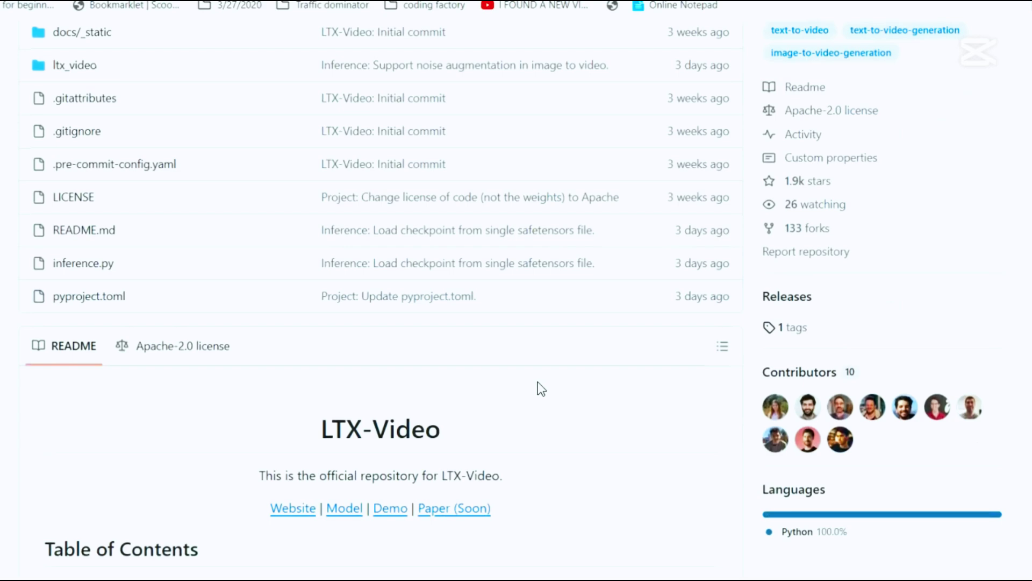
{"action": "scroll", "coordinate": [538, 383], "scroll_direction": "down", "scroll_amount": 5}
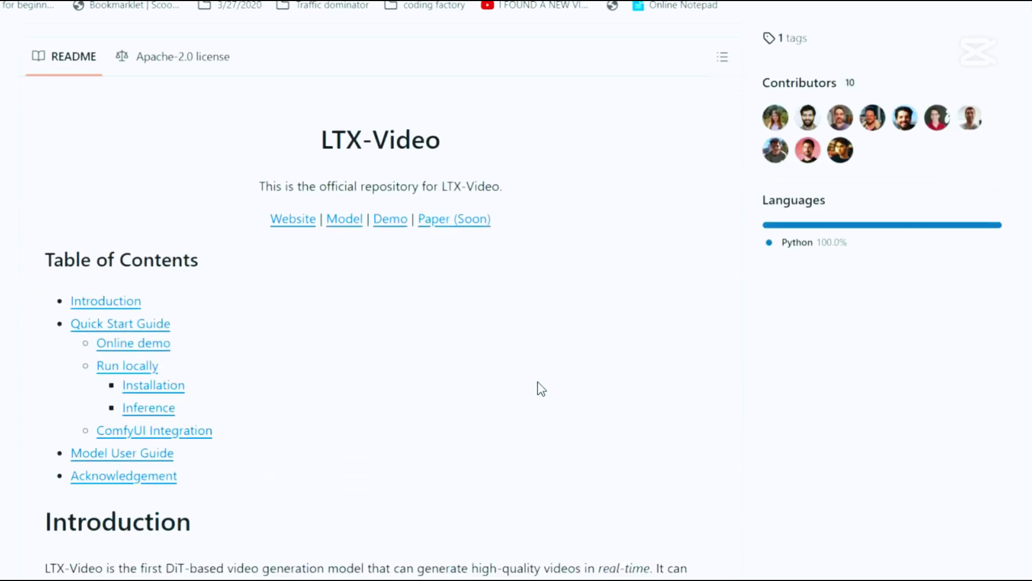
{"action": "scroll", "coordinate": [538, 382], "scroll_direction": "down", "scroll_amount": 1}
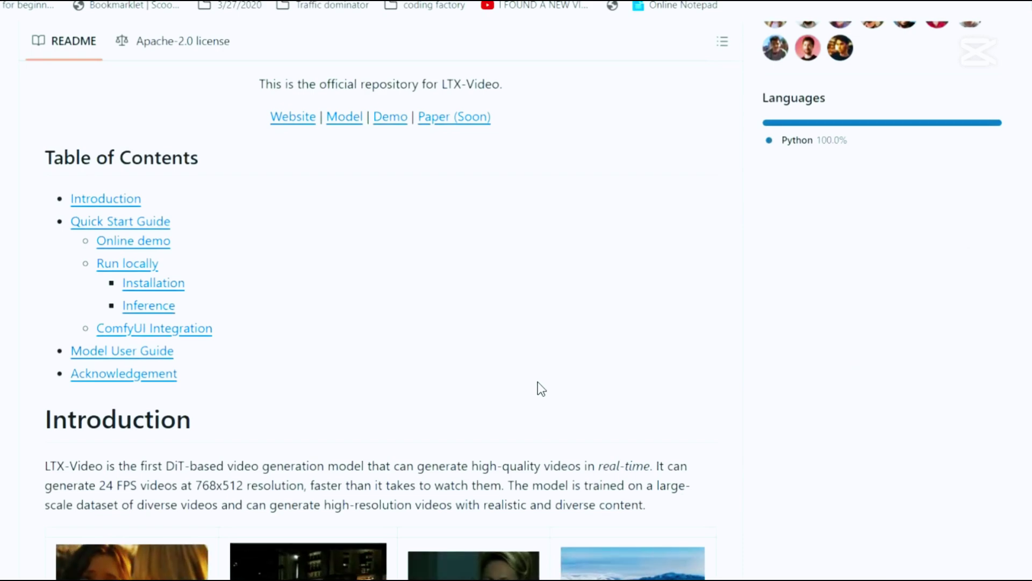
{"action": "scroll", "coordinate": [537, 381], "scroll_direction": "down", "scroll_amount": 3}
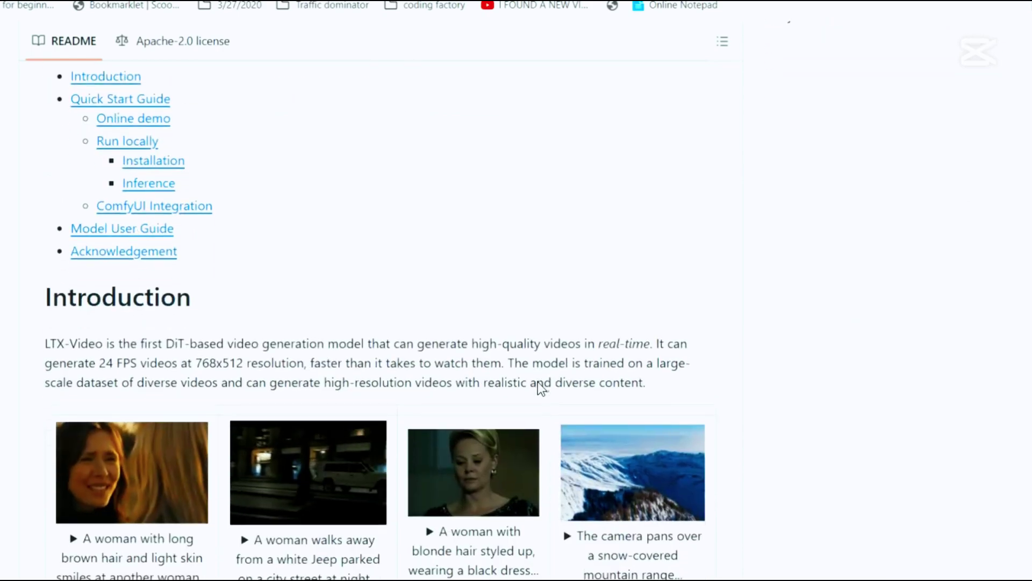
{"action": "scroll", "coordinate": [539, 382], "scroll_direction": "down", "scroll_amount": 4}
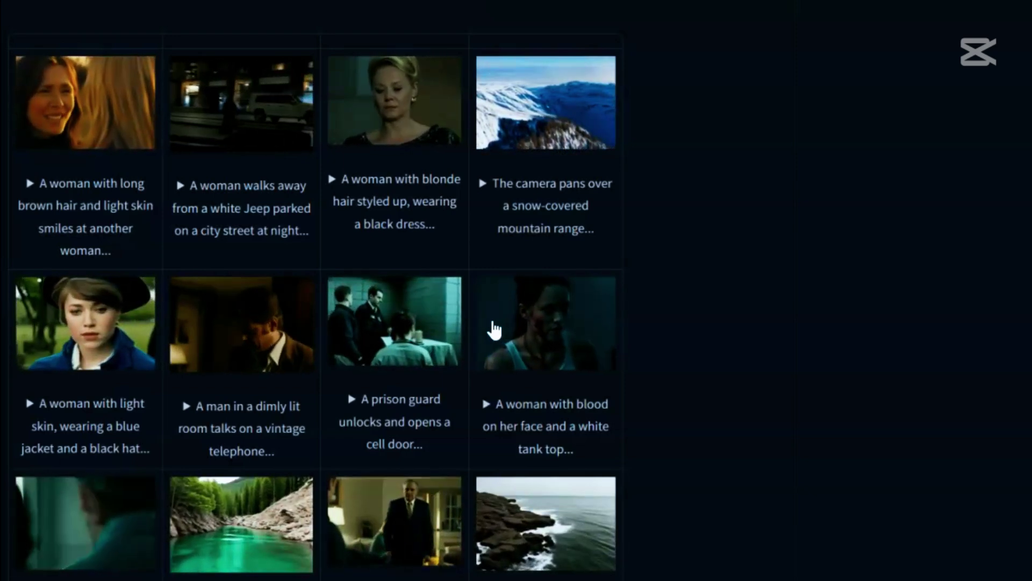
Return to the top of the Lightricks/LTX-Video repository's main file listing.
{"action": "left_click", "coordinate": [708, 253]}
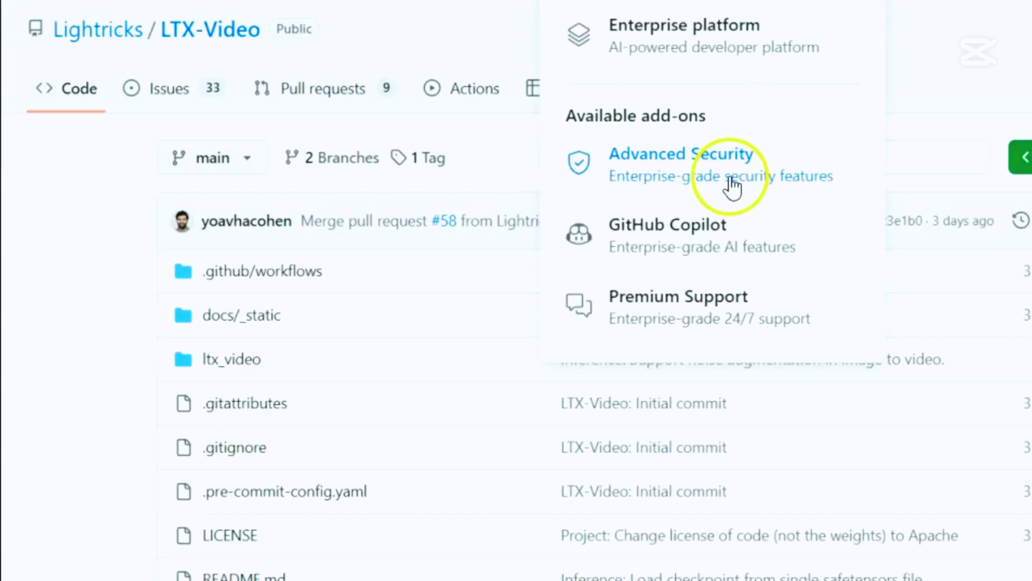
Scroll the LTX-Video README down to its Introduction section.
{"action": "scroll", "coordinate": [851, 407], "scroll_direction": "down", "scroll_amount": 5}
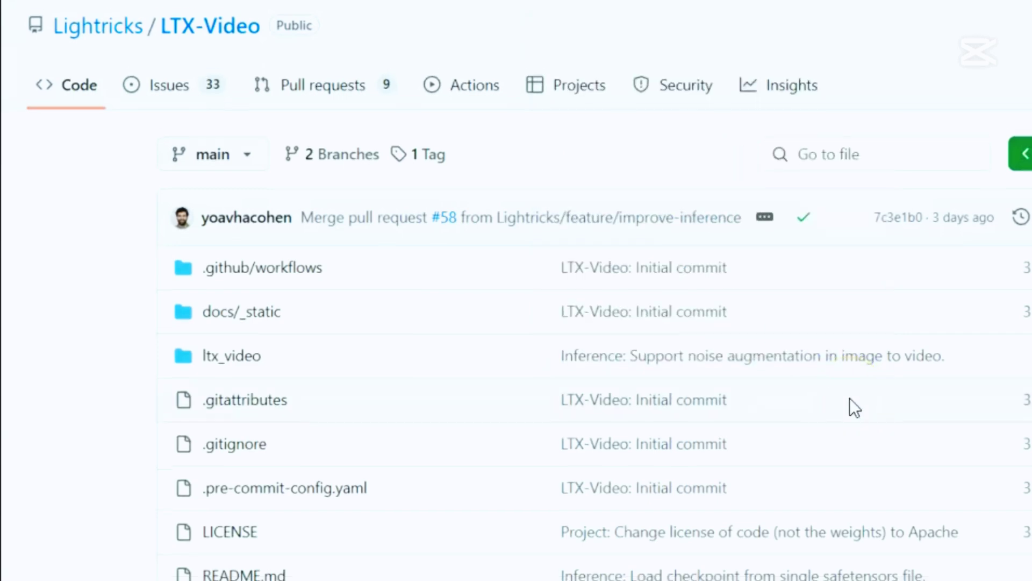
{"action": "scroll", "coordinate": [850, 399], "scroll_direction": "down", "scroll_amount": 6}
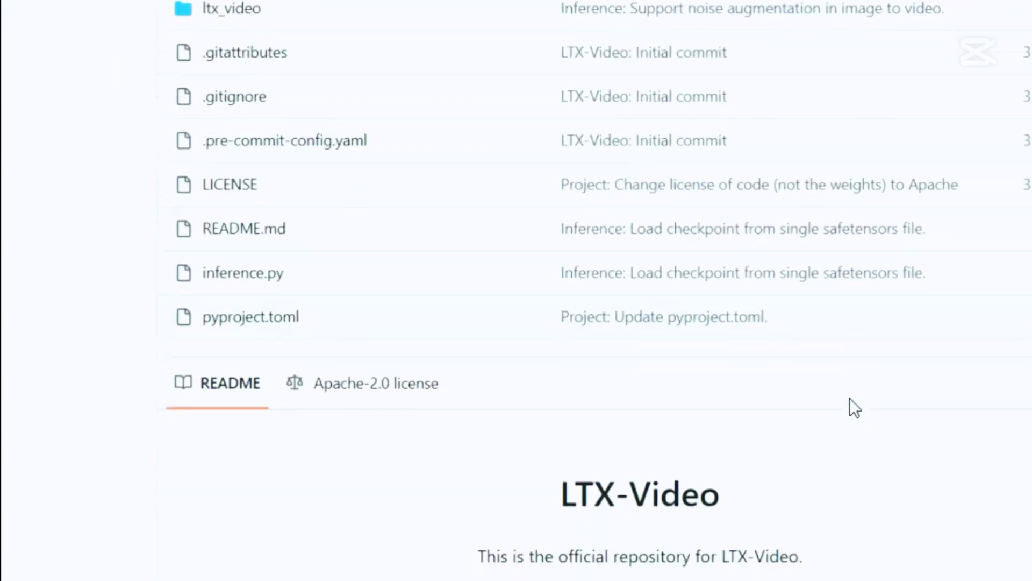
{"action": "scroll", "coordinate": [850, 398], "scroll_direction": "down", "scroll_amount": 5}
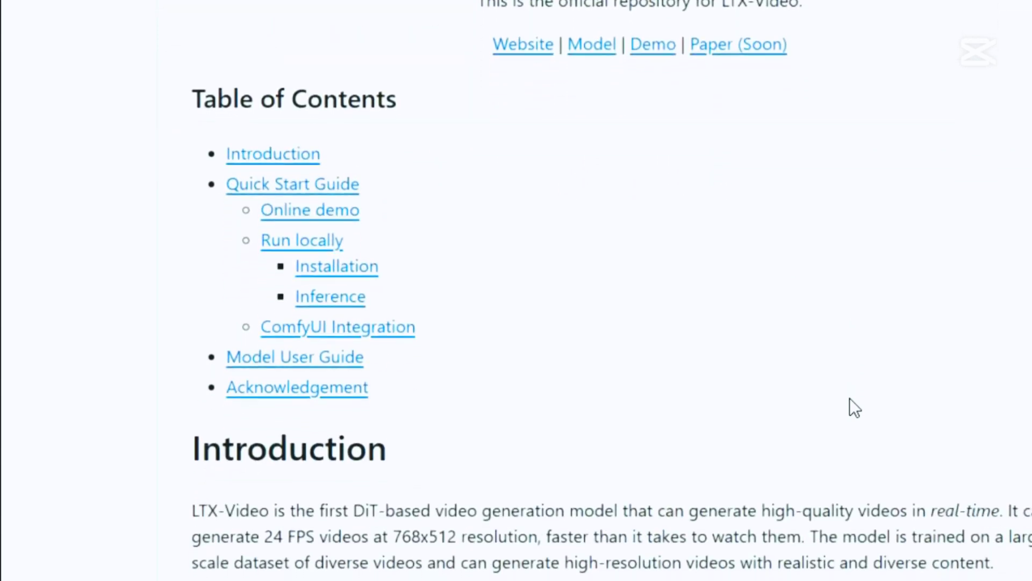
{"action": "scroll", "coordinate": [850, 398], "scroll_direction": "down", "scroll_amount": 3}
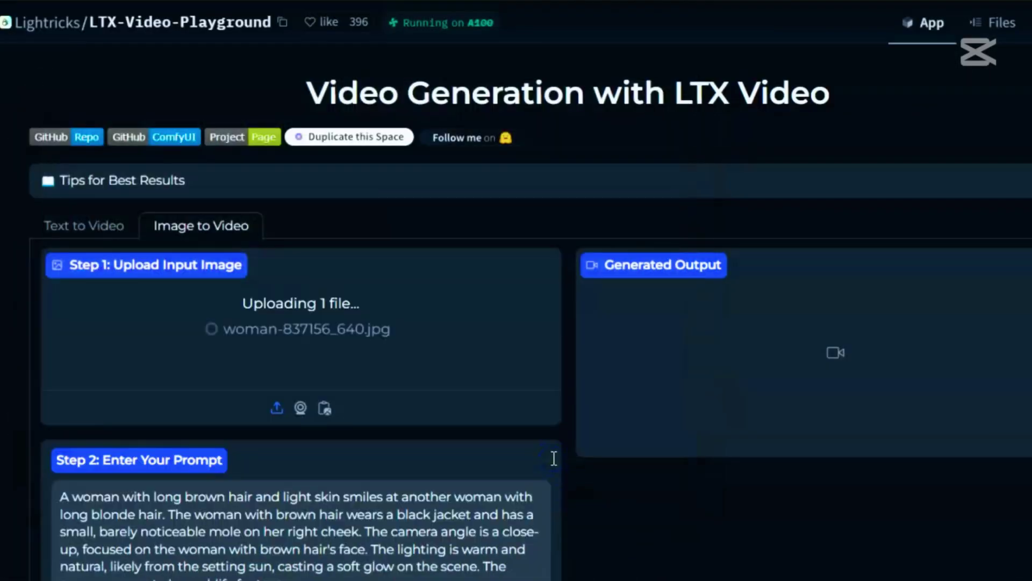
Replace the image-to-video prompt with the pasted new prompt, then switch to Text to Video.
{"action": "scroll", "coordinate": [551, 456], "scroll_direction": "down", "scroll_amount": 5}
{"action": "key", "text": "ctrl+a"}
{"action": "type", "text": "A woman in a long, flowing dress stands in a field, her back to the camera, gazing towards the horizon; her hair is long and light, cascading down her back; she stands beneath the sprawling branches of a large oak tree;  to her left, a classic American car is parked on the dry grass; in the distance, a wrecked car lies on its side; the sky above is a dramatic canvas of bright white clouds against a darker sky; the entire image is in black and white, emphasizing the contrast of light and shadow. The woman is walking slowly towards the car."}
{"action": "scroll", "coordinate": [240, 468], "scroll_direction": "down", "scroll_amount": 8}
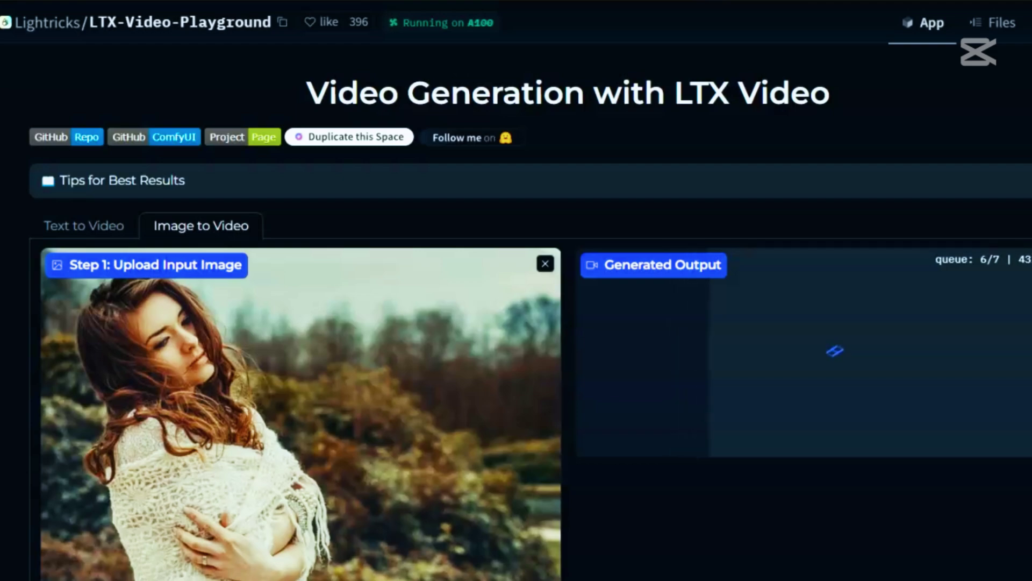
{"action": "left_click", "coordinate": [83, 226]}
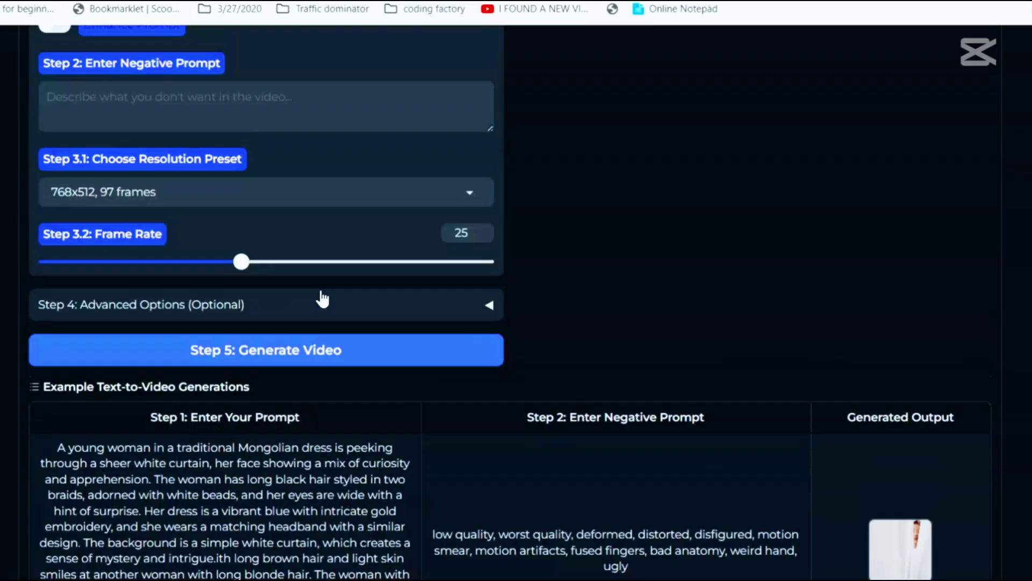
Generate a video from the prompt of a woman in a red dress on a Tokyo street at night.
{"action": "scroll", "coordinate": [321, 297], "scroll_direction": "up", "scroll_amount": 4}
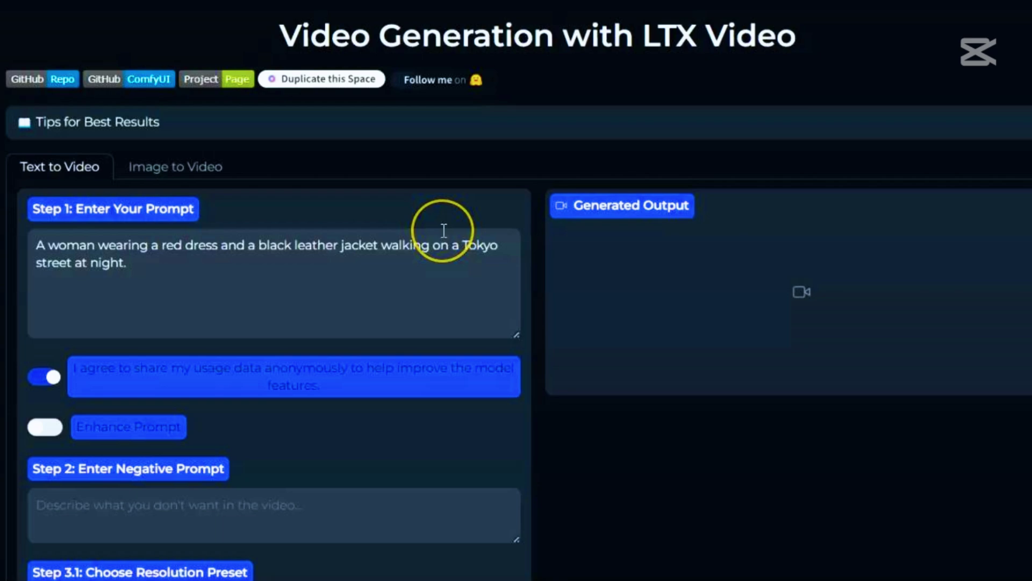
{"action": "scroll", "coordinate": [444, 230], "scroll_direction": "down", "scroll_amount": 6}
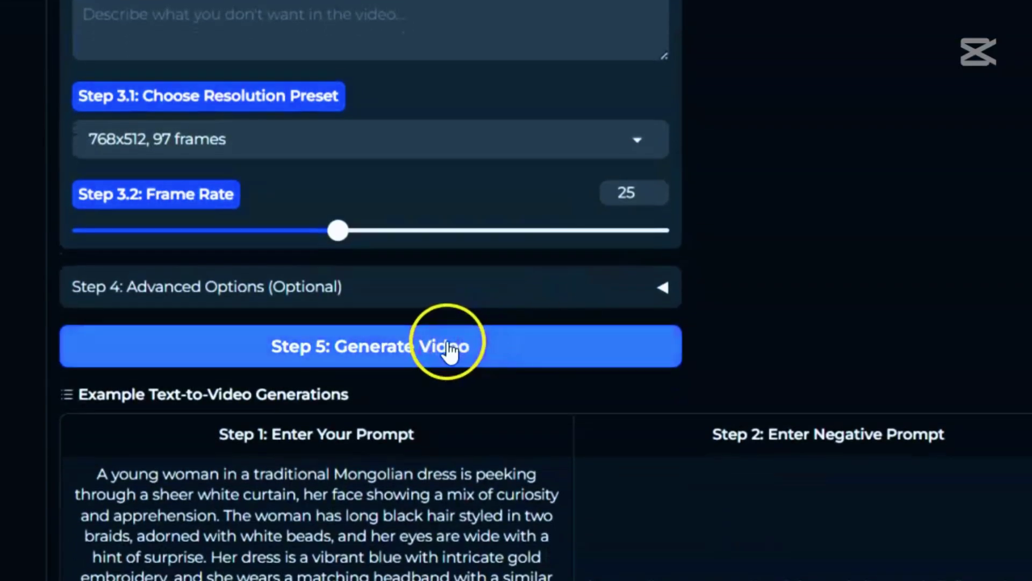
{"action": "left_click", "coordinate": [450, 350]}
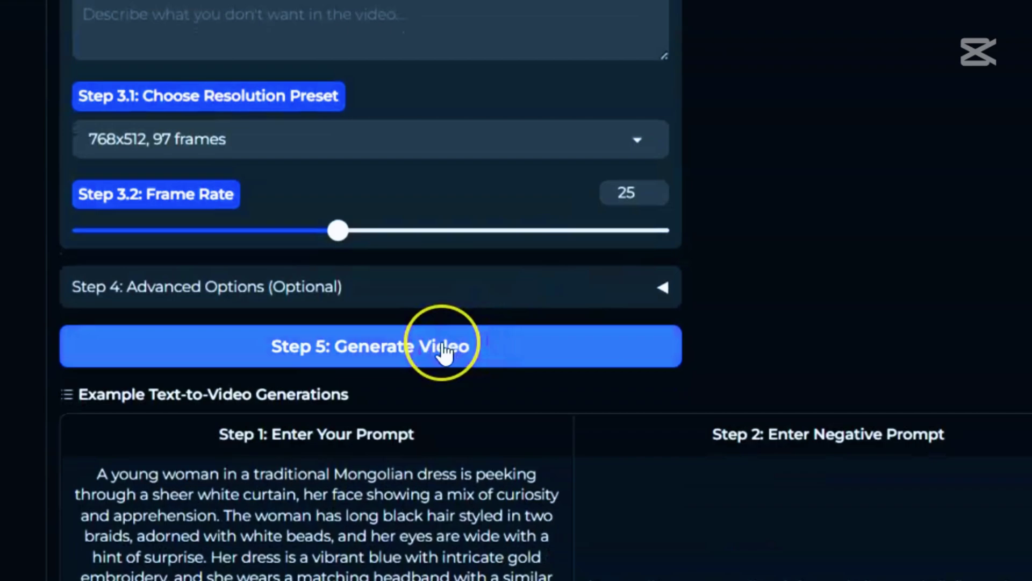
{"action": "scroll", "coordinate": [439, 353], "scroll_direction": "up", "scroll_amount": 2}
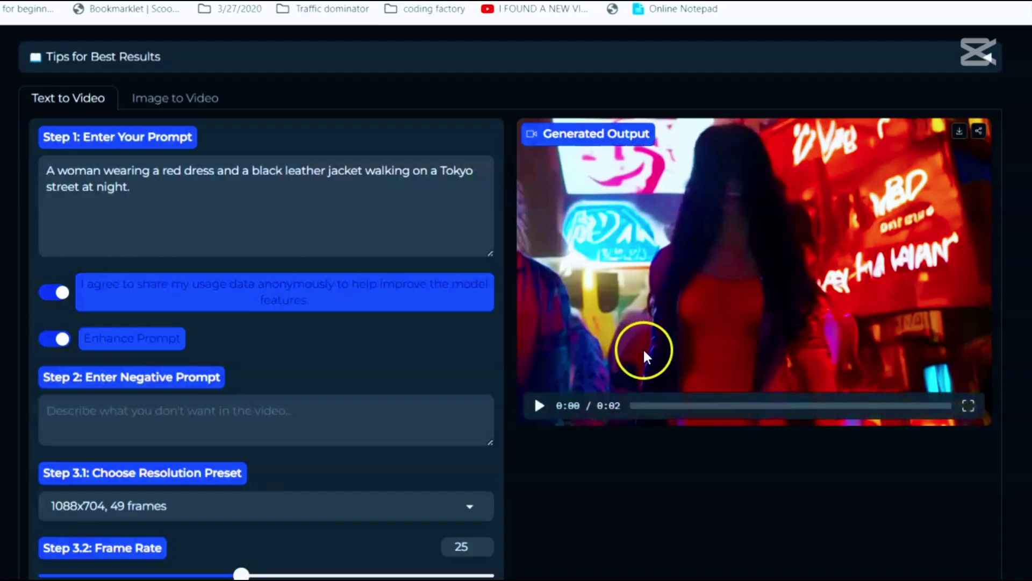
Play the generated Tokyo street clip, then replay it from the beginning.
{"action": "left_click", "coordinate": [539, 406]}
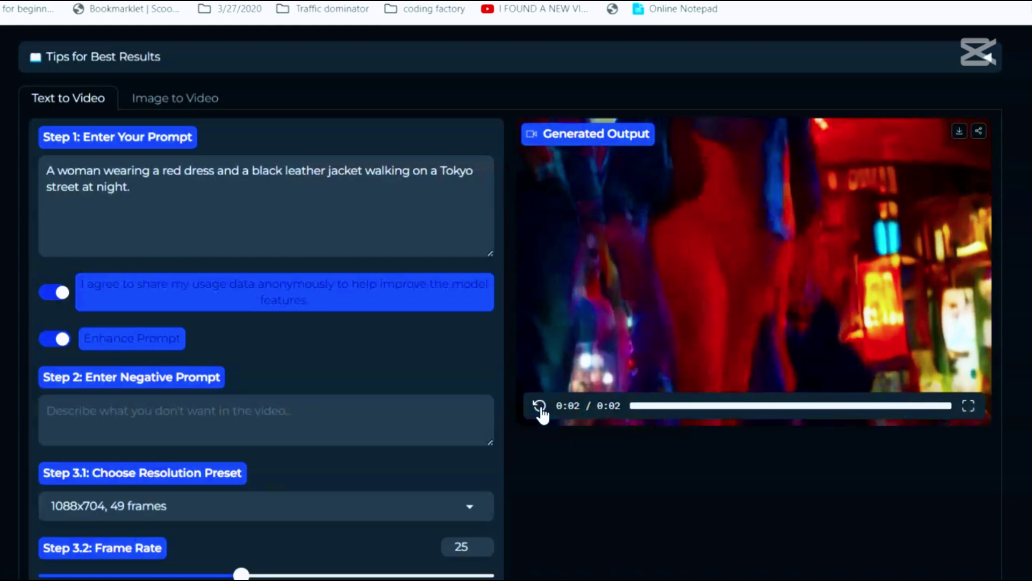
{"action": "left_click", "coordinate": [541, 409]}
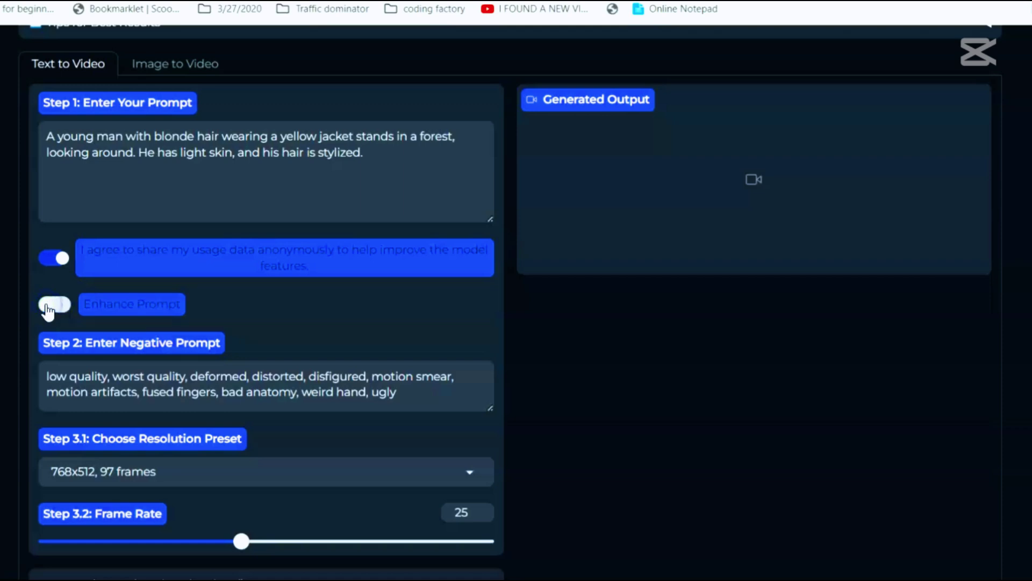
Replace the negative prompt with multiple people, extra limbs, cartoonish, blurry, watermark, lens flare, etc.
{"action": "left_click", "coordinate": [61, 304]}
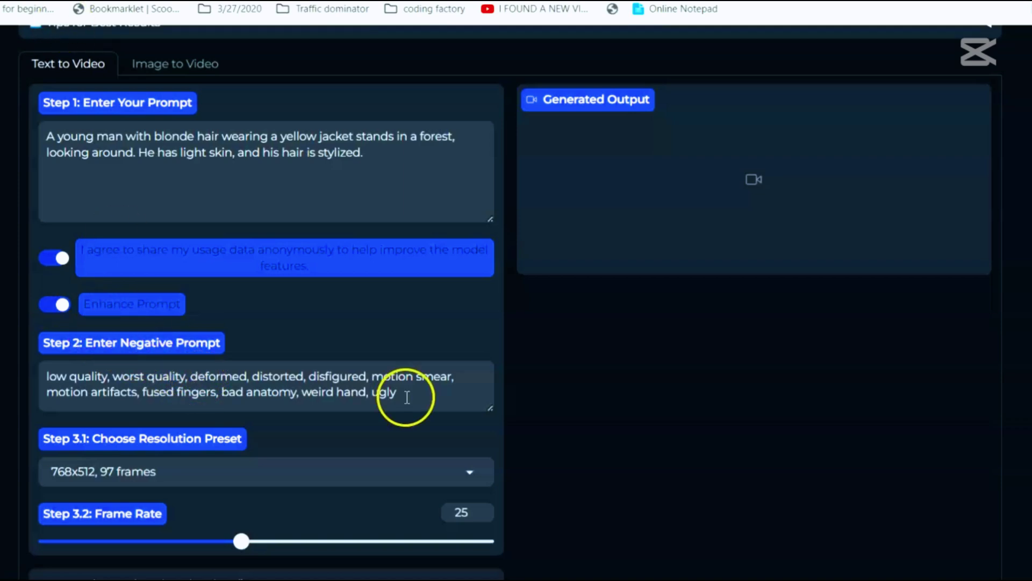
{"action": "left_click_drag", "start_coordinate": [407, 397], "coordinate": [140, 372]}
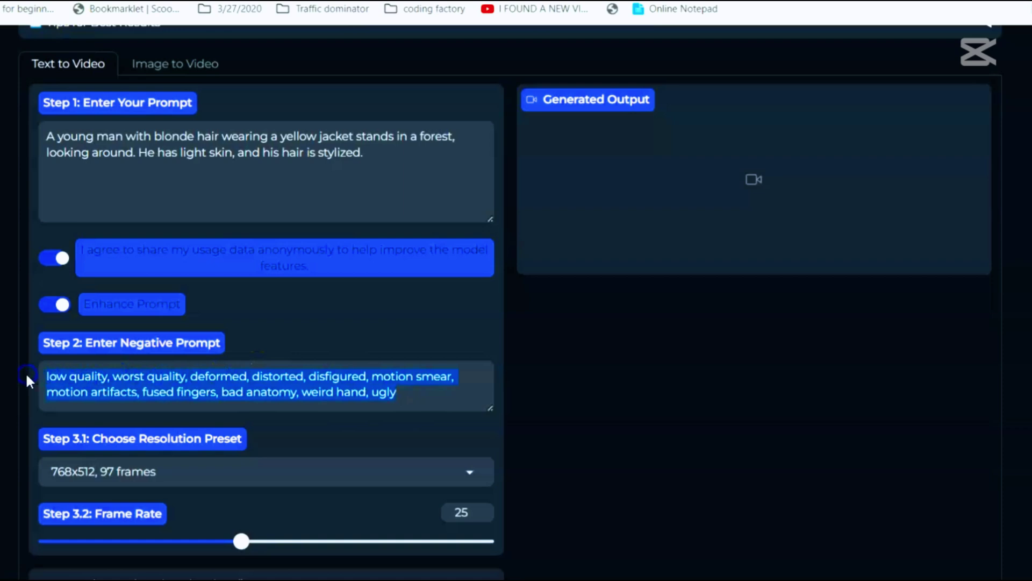
{"action": "key", "text": "BackSpace"}
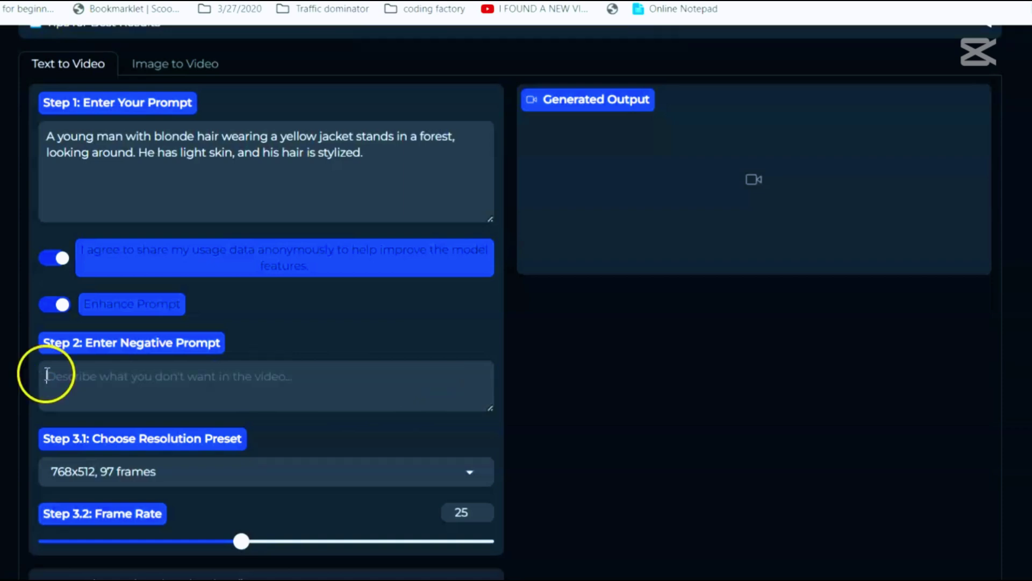
{"action": "type", "text": "multiple people, extra limbs, disfigured, cartoonish, blurry, pixelated, text, watermark, logo, signature, lens flare."}
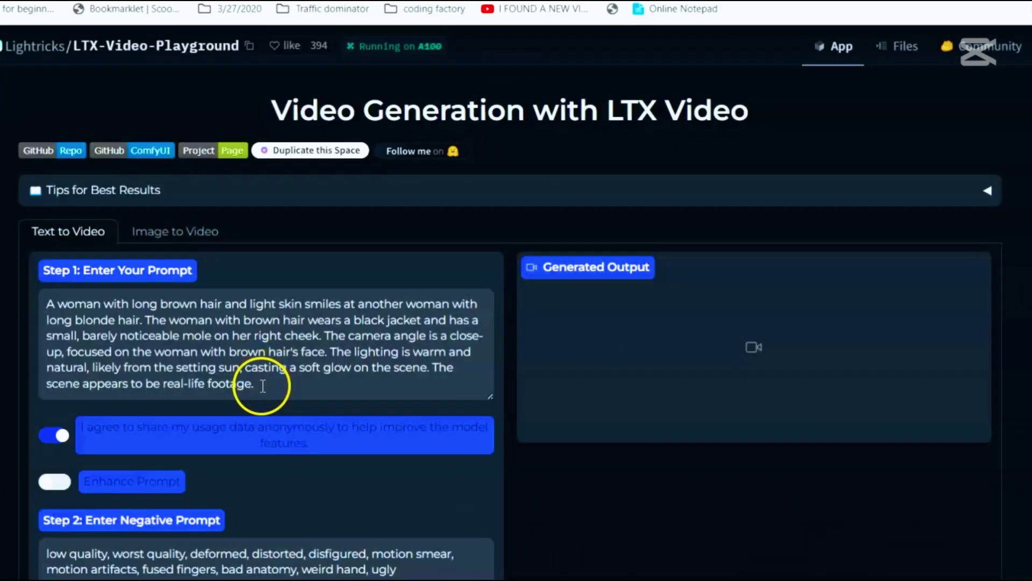
Replace the prompt with the detailed description of a blond young man in a yellow jacket in a forest.
{"action": "left_click_drag", "start_coordinate": [263, 386], "coordinate": [50, 292]}
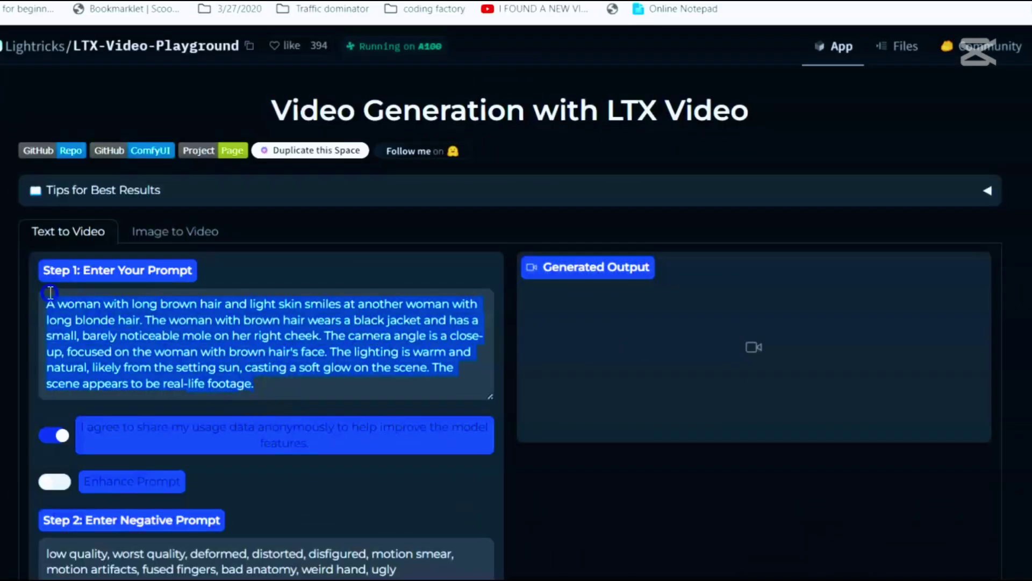
{"action": "key", "text": "BackSpace"}
{"action": "type", "text": "A young man with blond hair wearing a yellow jacket stands in a forest and looks around. He has light skin and his hair is styled with a middle part. He looks to the left and then to the right, his gaze lingering in each direction. The camera angle is low, looking up at the man, and remains stationary throughout the video. The background is slightly out of focus, with green trees and the sun shining brightly behind the man. The lighting is natural and warm, with the sun creating a lens flare that moves across the man's face. The scene is captured in real-life footage."}
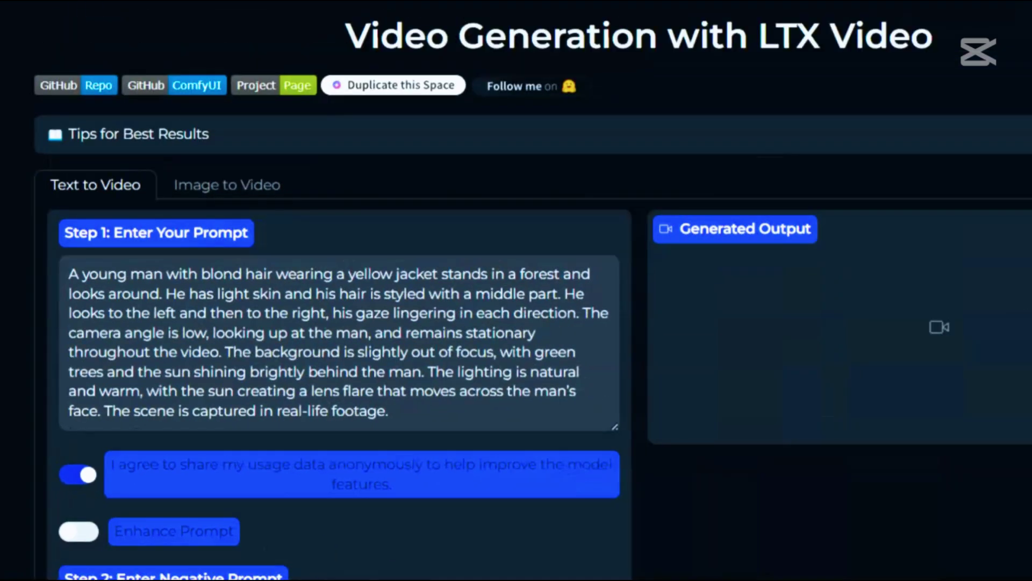
Turn the Enhance Prompt toggle on.
{"action": "left_click", "coordinate": [803, 231]}
{"action": "scroll", "coordinate": [805, 236], "scroll_direction": "down", "scroll_amount": 3}
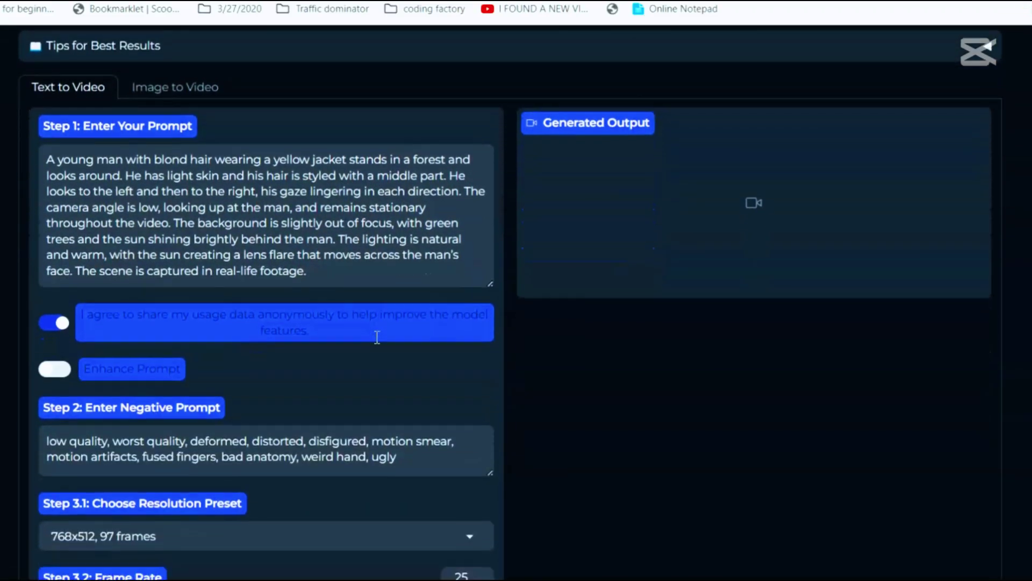
{"action": "left_click", "coordinate": [55, 369]}
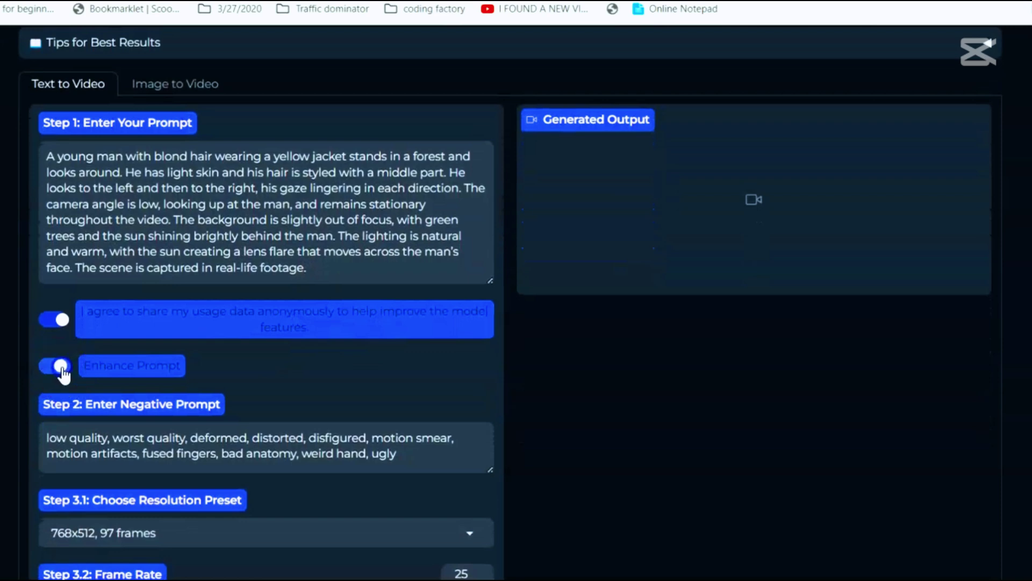
{"action": "left_click", "coordinate": [67, 371]}
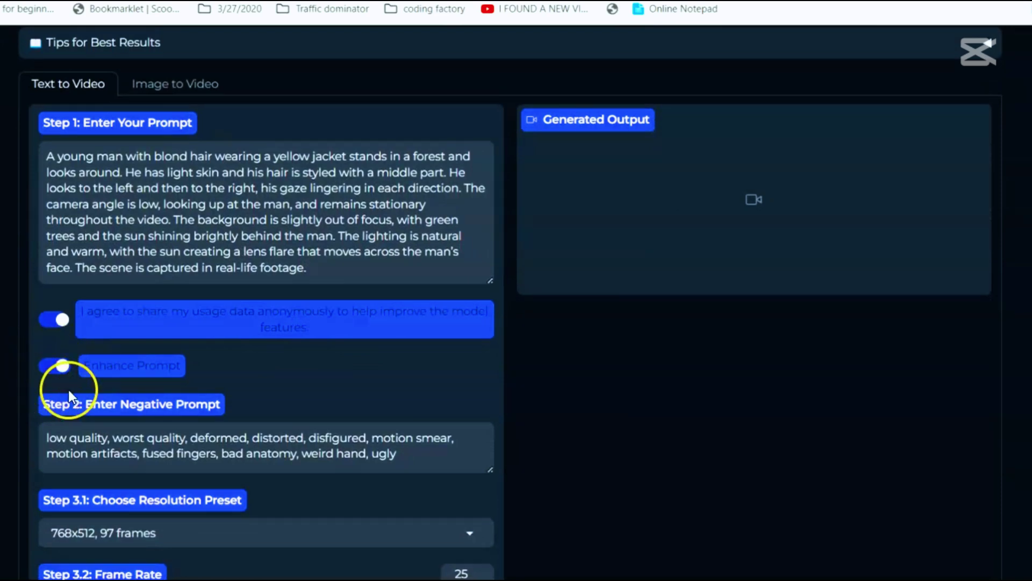
{"action": "left_click", "coordinate": [61, 368]}
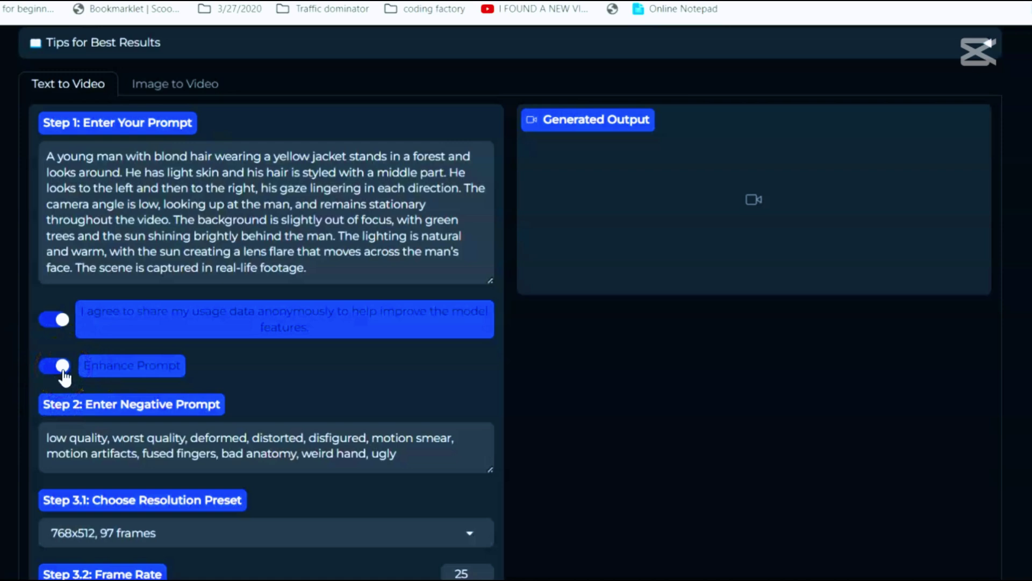
{"action": "scroll", "coordinate": [195, 375], "scroll_direction": "down", "scroll_amount": 2}
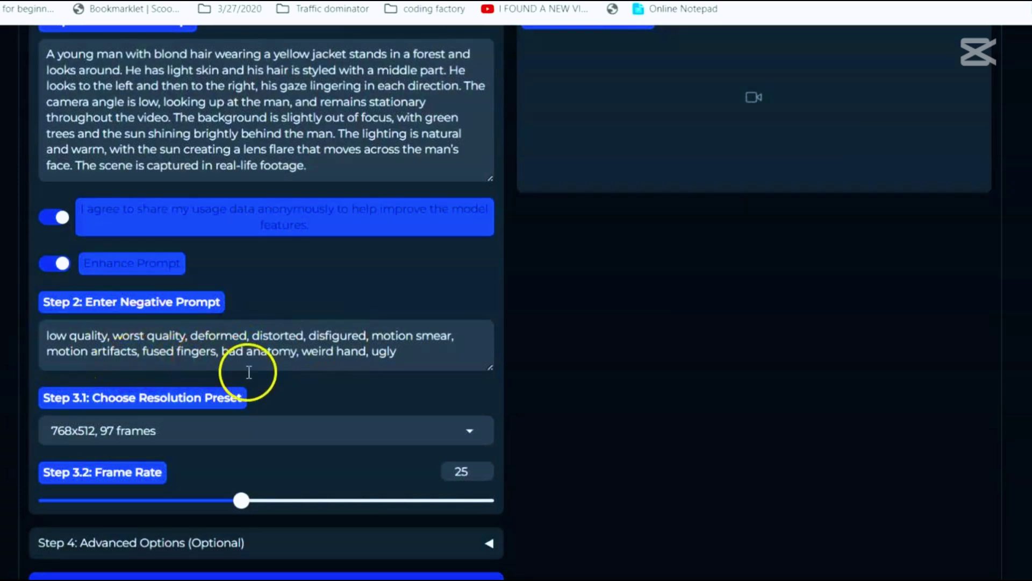
{"action": "left_click", "coordinate": [468, 430]}
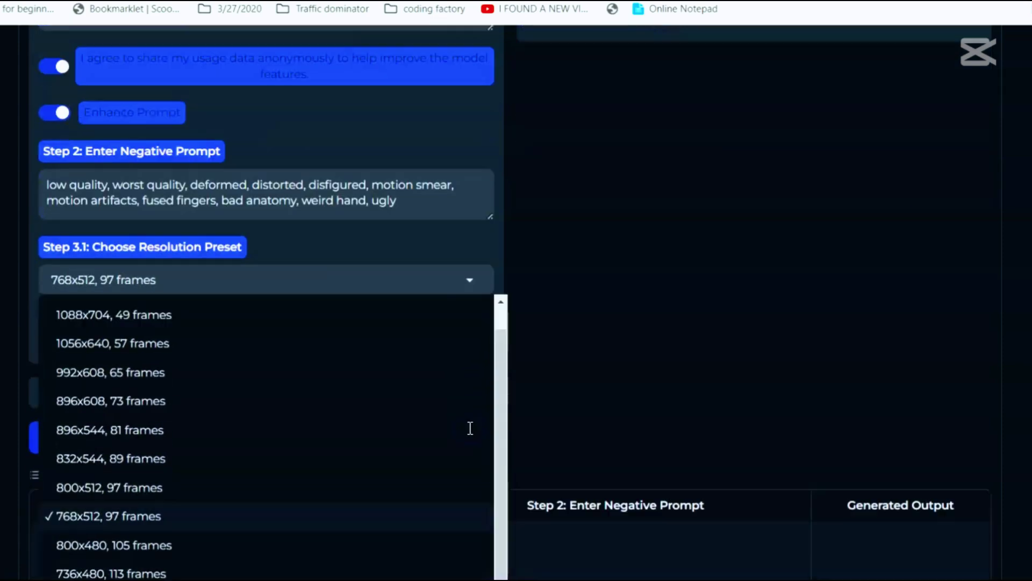
{"action": "scroll", "coordinate": [470, 428], "scroll_direction": "down", "scroll_amount": 9}
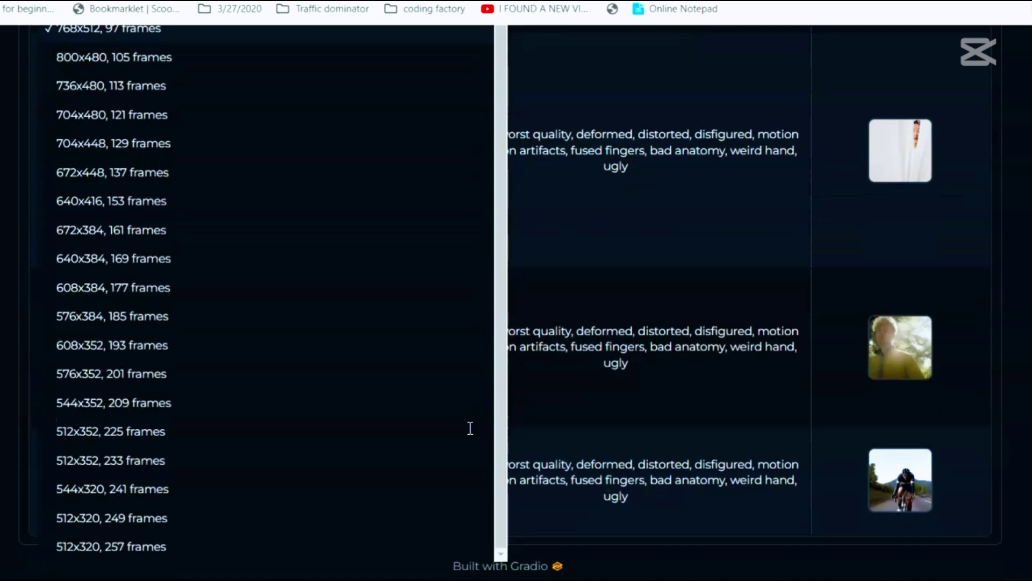
{"action": "scroll", "coordinate": [470, 428], "scroll_direction": "up", "scroll_amount": 1}
{"action": "scroll", "coordinate": [470, 428], "scroll_direction": "up", "scroll_amount": 7}
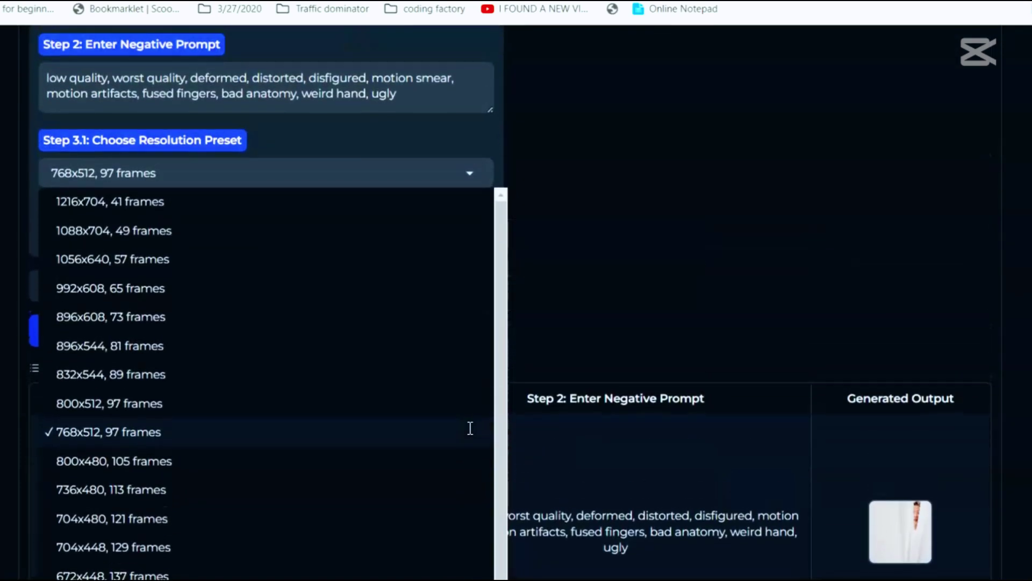
{"action": "left_click", "coordinate": [470, 428]}
{"action": "left_click", "coordinate": [387, 192]}
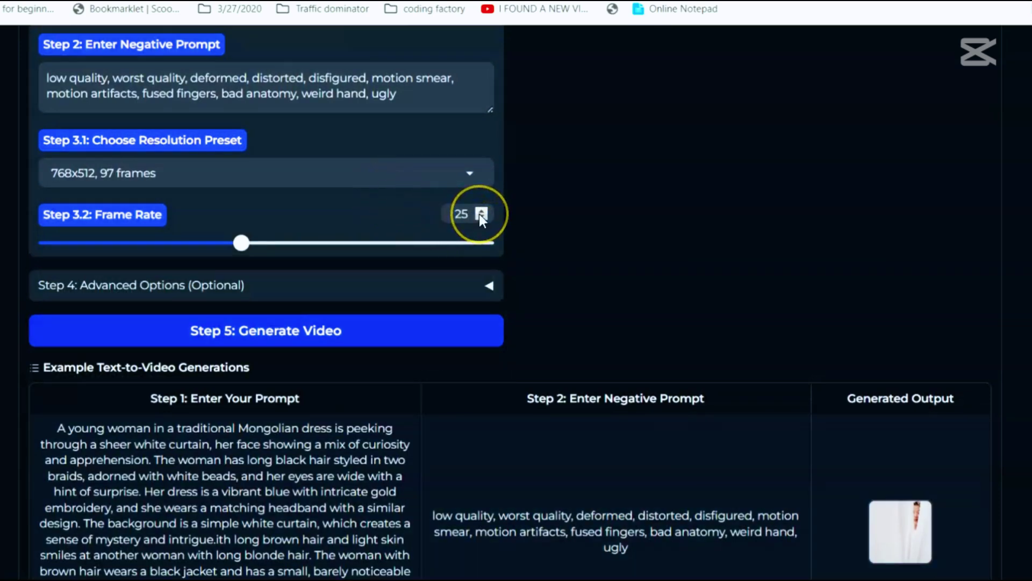
Set frame rate to 30, seed to 617874 and inference steps to 29, keeping guidance scale 3.
{"action": "left_click_drag", "start_coordinate": [241, 243], "coordinate": [494, 251]}
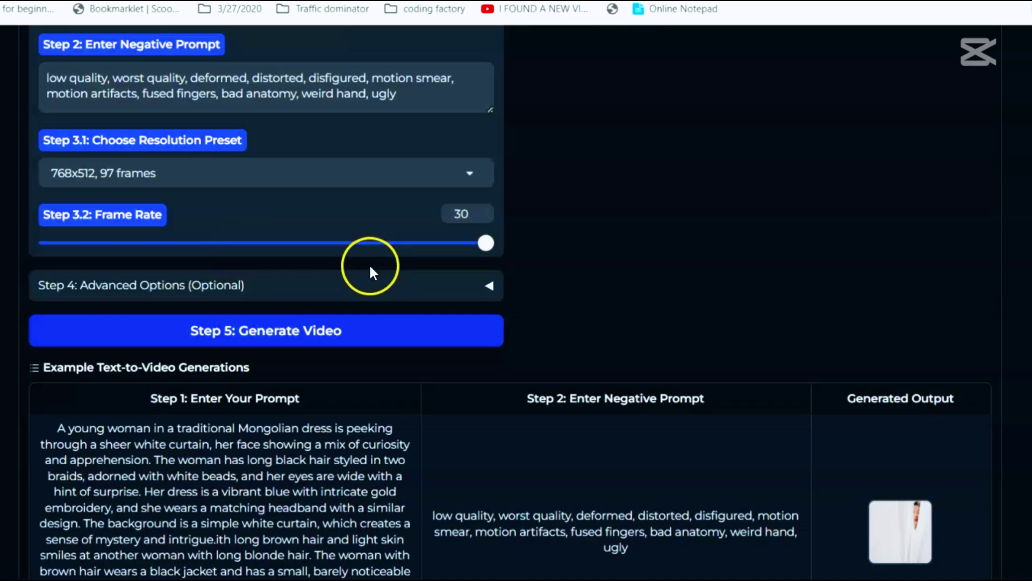
{"action": "left_click", "coordinate": [317, 286]}
{"action": "left_click_drag", "start_coordinate": [328, 347], "coordinate": [317, 359]}
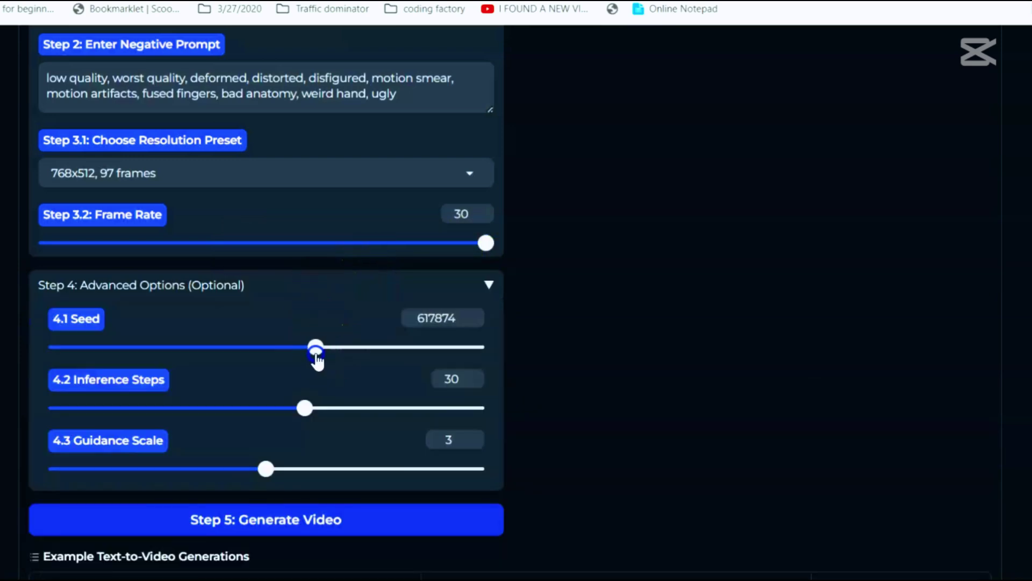
{"action": "left_click", "coordinate": [305, 408]}
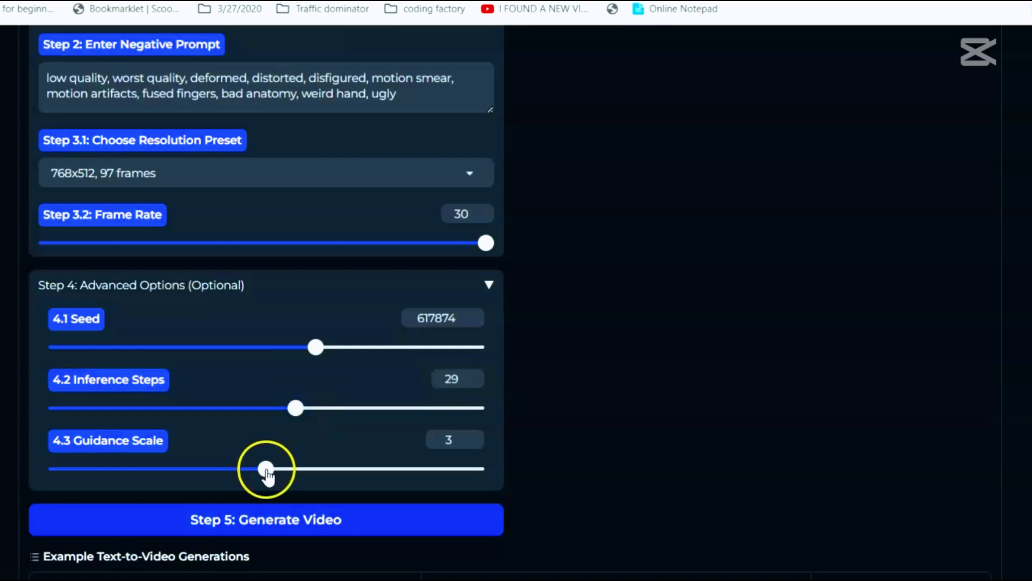
{"action": "mouse_move", "coordinate": [267, 474]}
{"action": "left_mouse_down"}
{"action": "mouse_move", "coordinate": [258, 468]}
{"action": "mouse_move", "coordinate": [267, 468]}
{"action": "left_mouse_up"}
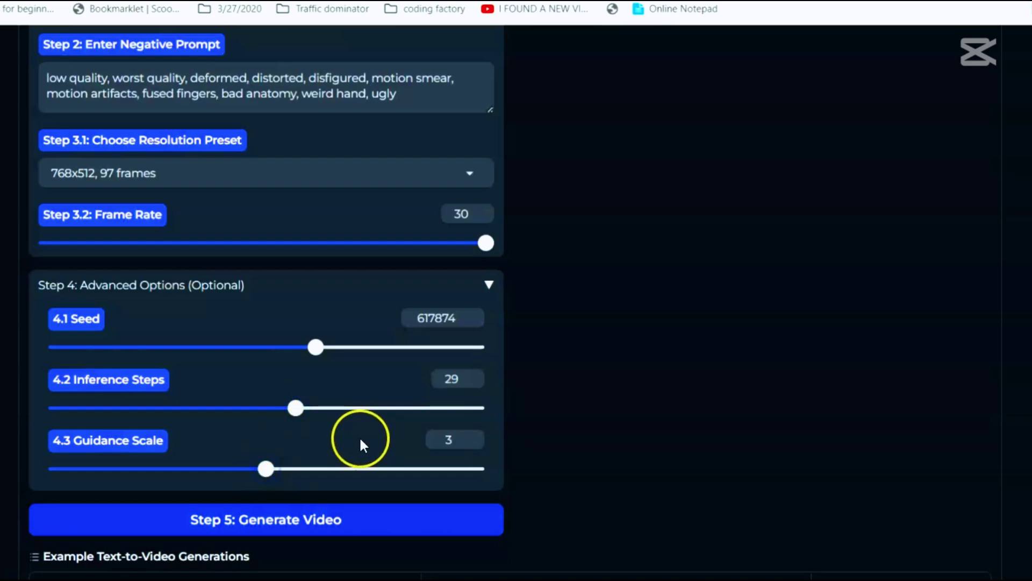
Generate the yellow-jacket man clip and replay the 4-second forest result several times.
{"action": "left_click", "coordinate": [280, 524]}
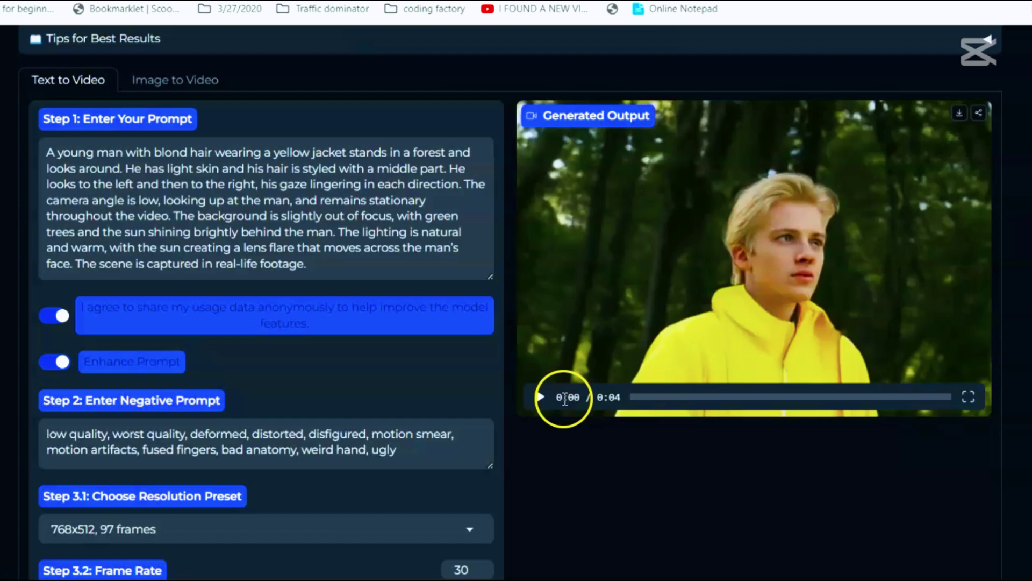
{"action": "left_click", "coordinate": [540, 397]}
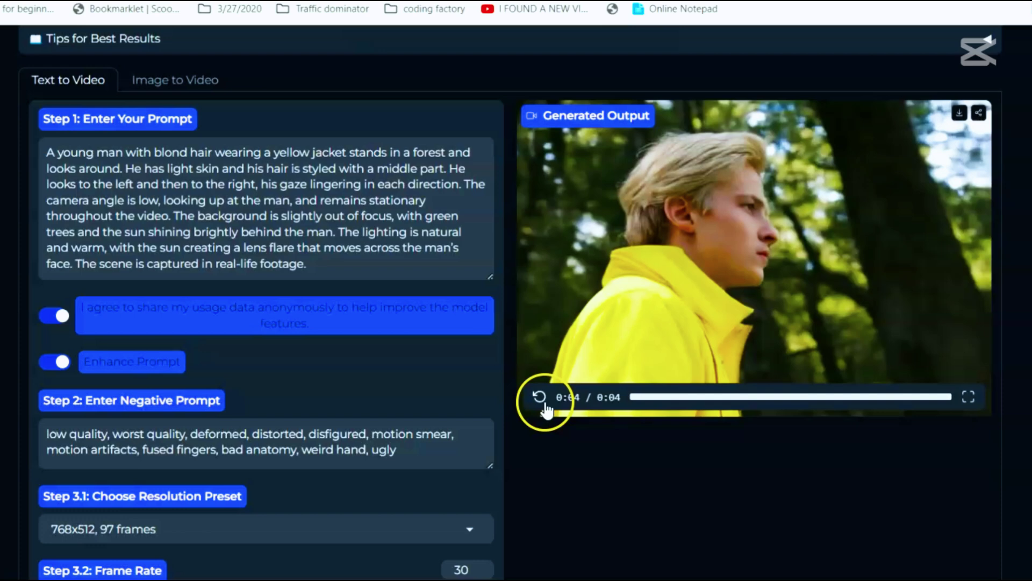
{"action": "left_click", "coordinate": [544, 404]}
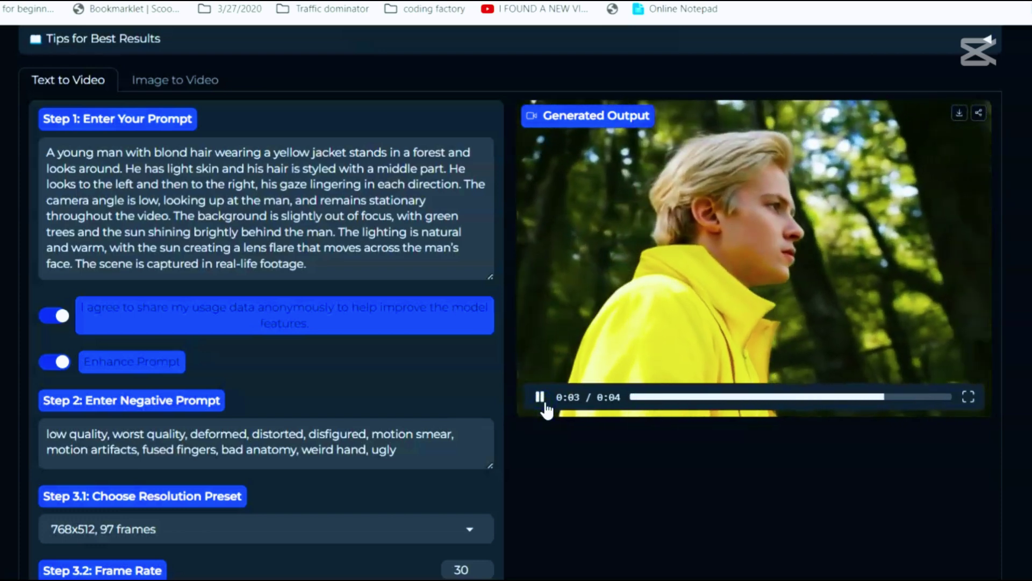
{"action": "left_click", "coordinate": [545, 404]}
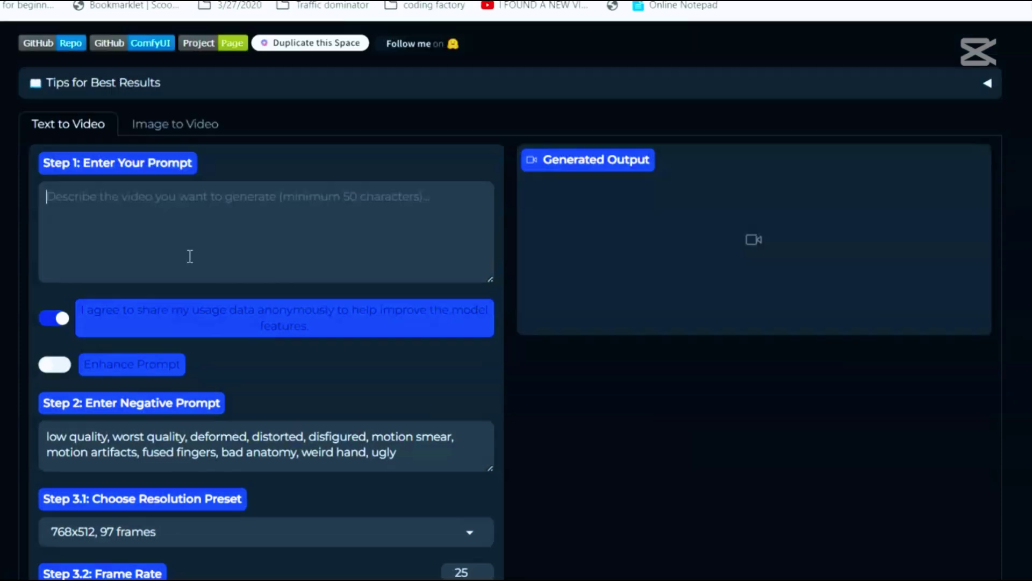
Reset the generator page and turn on prompt enhancement.
{"action": "type", "text": "A young man with blond hair wearing a yellow jacket stands in a forest and looks around. He has light skin and his hair is styled with a middle part. He looks to the left and then to the right, his gaze lingering in each direction. The camera angle is low, looking up at the man, and remains stationary throughout the video. The background is slightly out of focus, with green trees and the sun shining brightly behind the man. The lighting is natural and warm, with the sun creating a lens flare that moves across the man’s face. The scene is captured in real-life footage."}
{"action": "scroll", "coordinate": [190, 256], "scroll_direction": "down", "scroll_amount": 3}
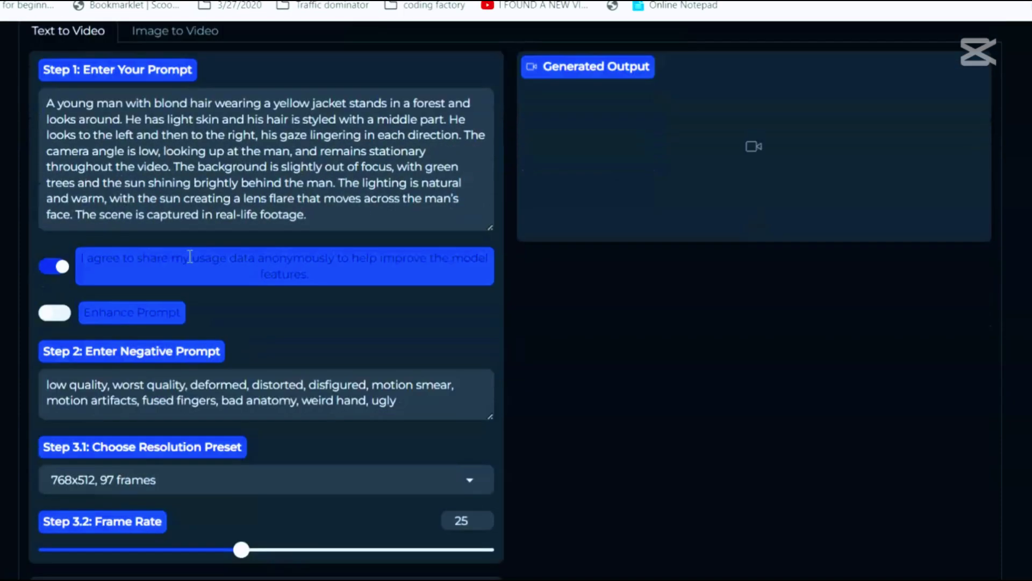
{"action": "left_click", "coordinate": [74, 237]}
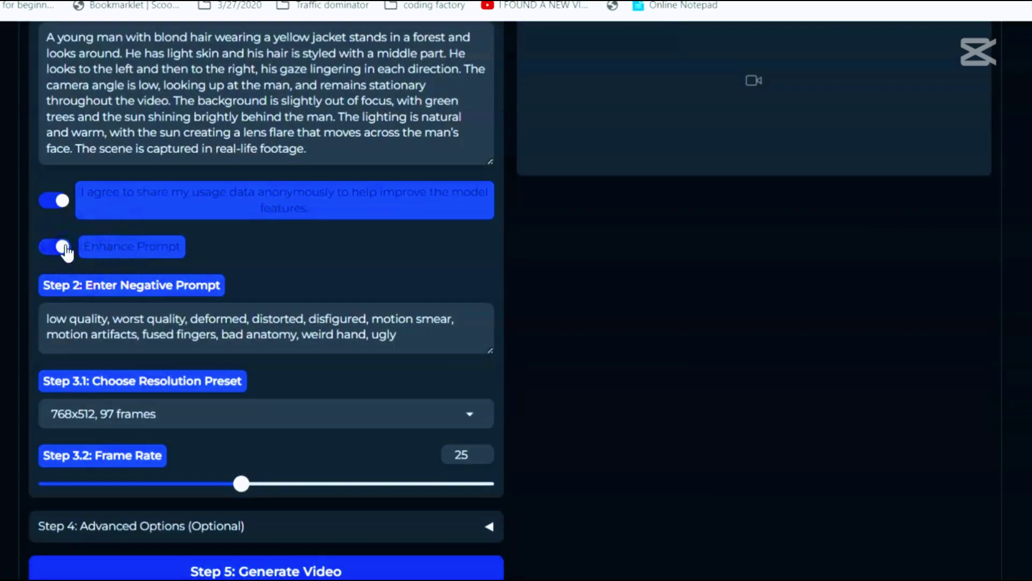
{"action": "left_click", "coordinate": [144, 342]}
{"action": "scroll", "coordinate": [144, 344], "scroll_direction": "down", "scroll_amount": 2}
Choose the 512x320, 257 frames resolution preset and raise the frame rate from 25 to 30.
{"action": "left_click", "coordinate": [141, 327]}
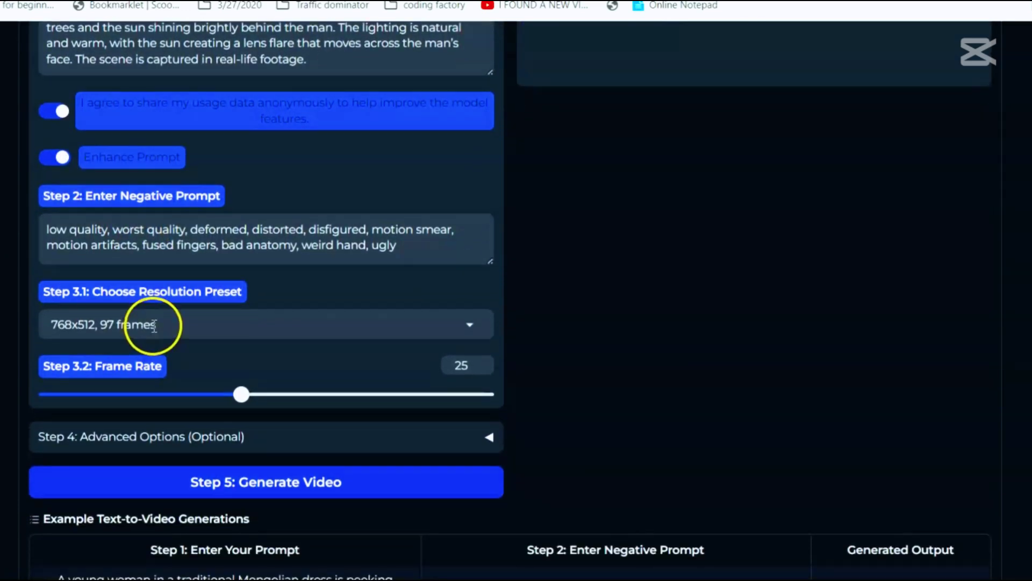
{"action": "scroll", "coordinate": [150, 323], "scroll_direction": "down", "scroll_amount": 10}
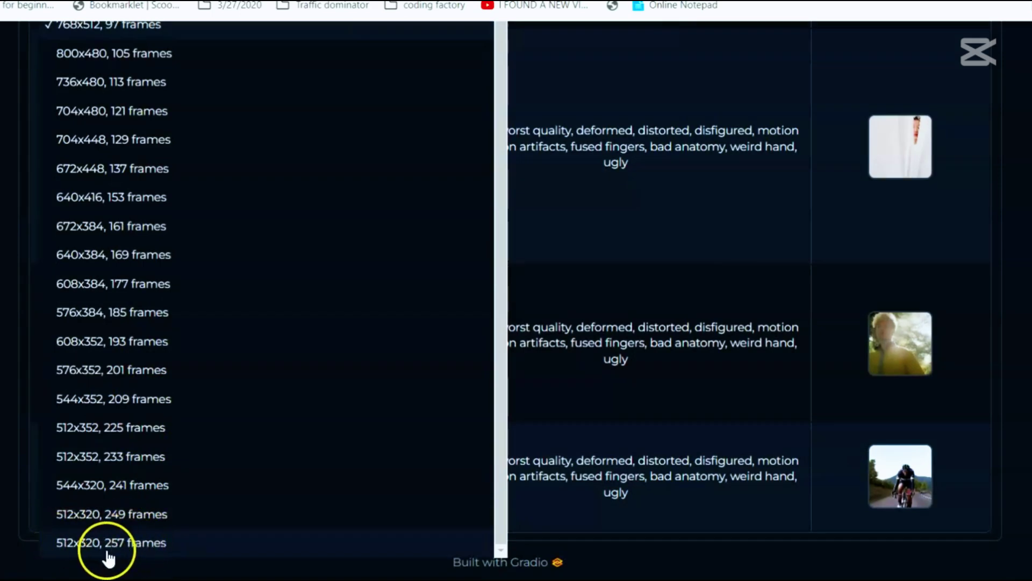
{"action": "left_click", "coordinate": [132, 545]}
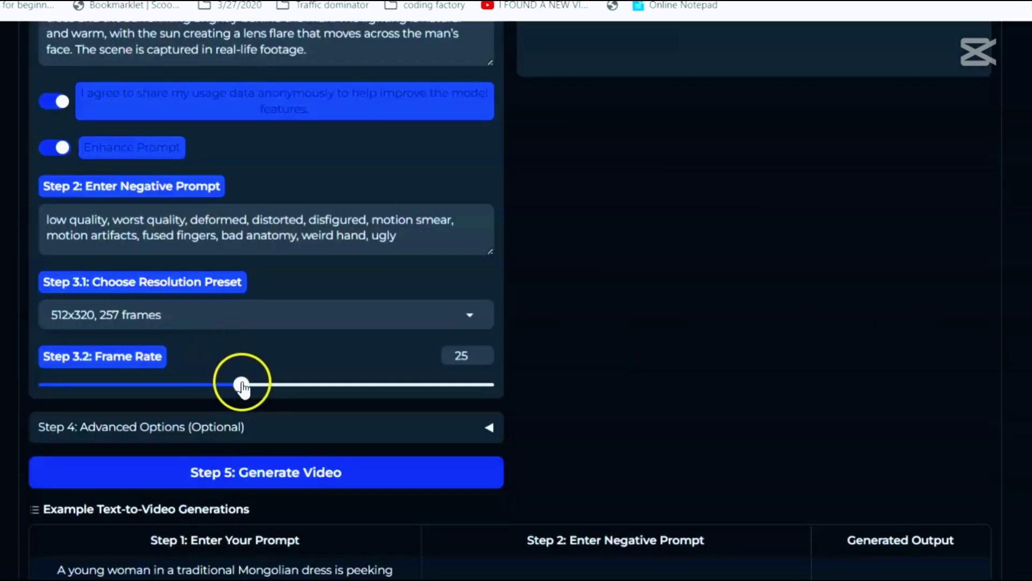
{"action": "left_click_drag", "start_coordinate": [248, 384], "coordinate": [500, 365]}
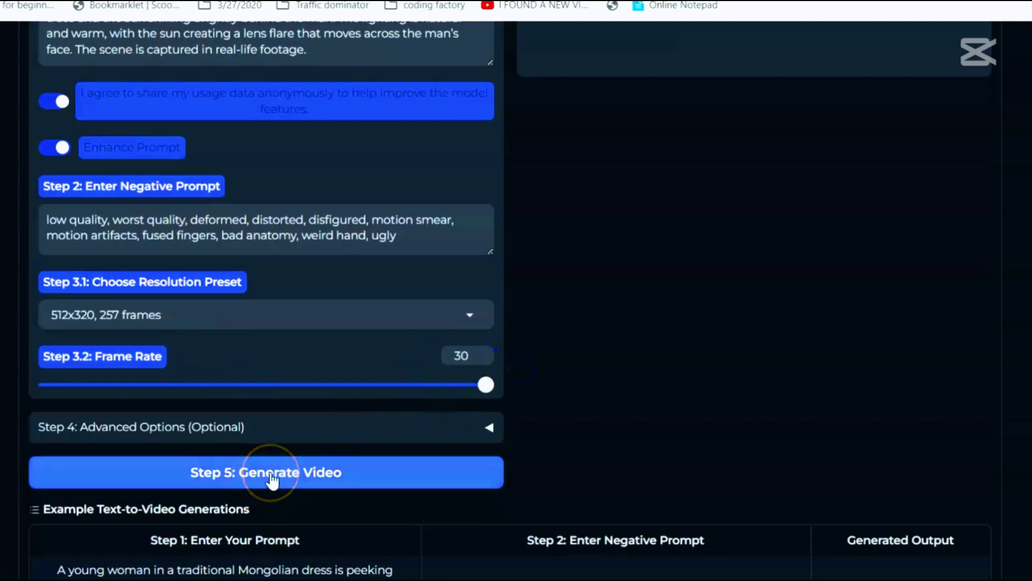
Generate the yellow-jacket video at 512x320, 30 fps and play the finished 9-second forest clip.
{"action": "left_click", "coordinate": [270, 472]}
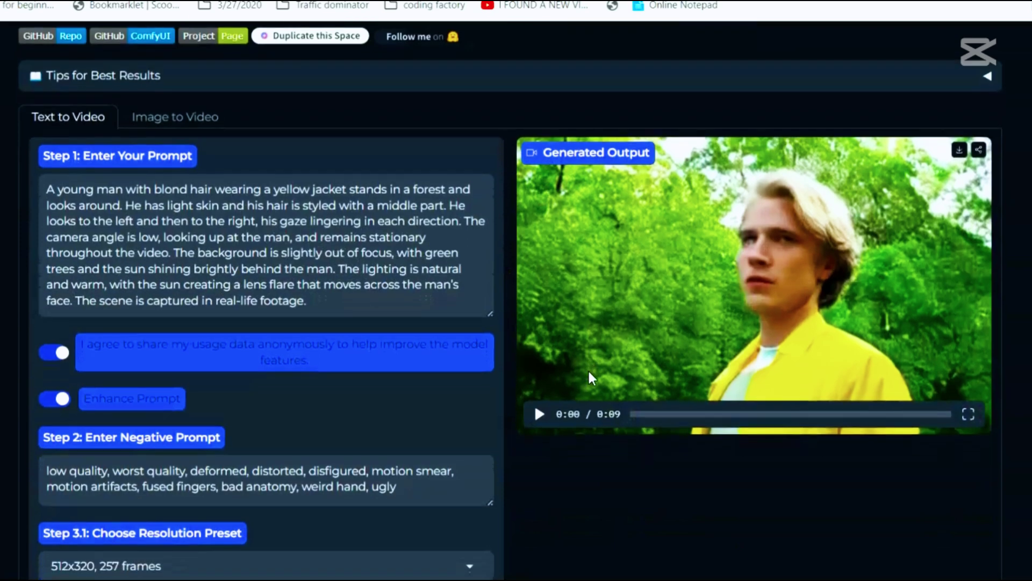
{"action": "left_click", "coordinate": [539, 415]}
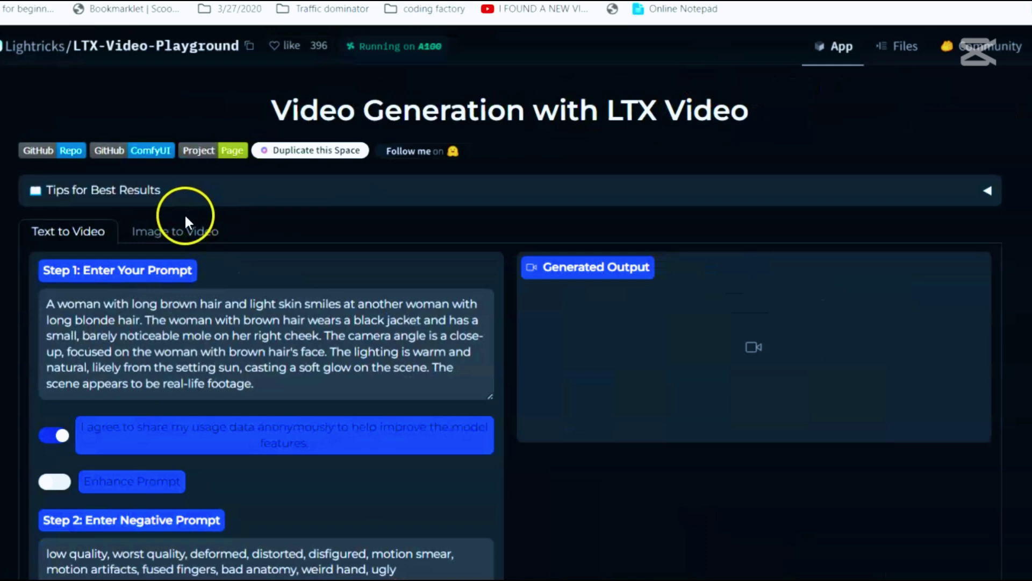
Upload the woman-837156_640 portrait in Image to Video mode.
{"action": "left_click", "coordinate": [448, 272]}
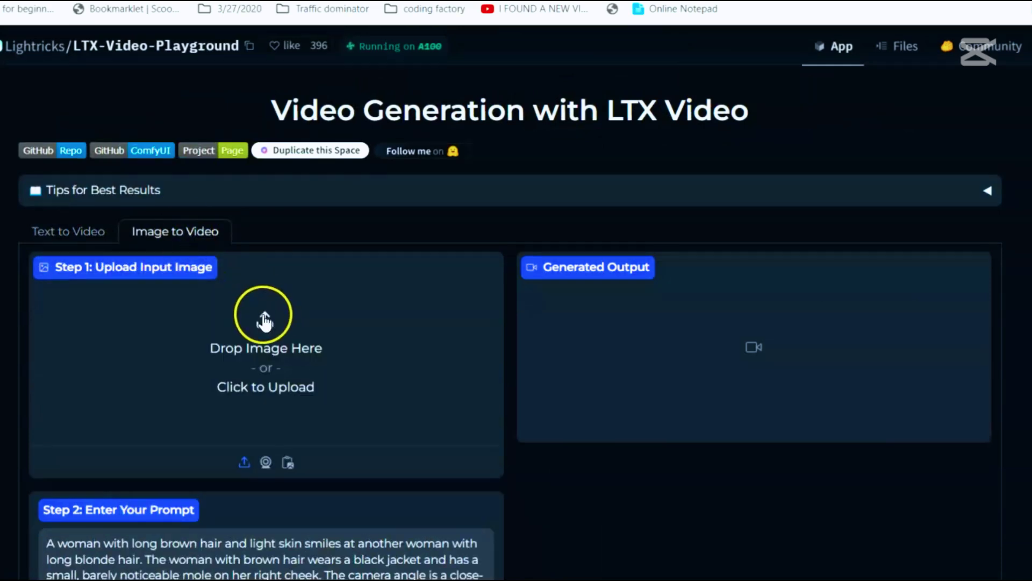
{"action": "left_click", "coordinate": [266, 316]}
{"action": "left_click", "coordinate": [305, 234]}
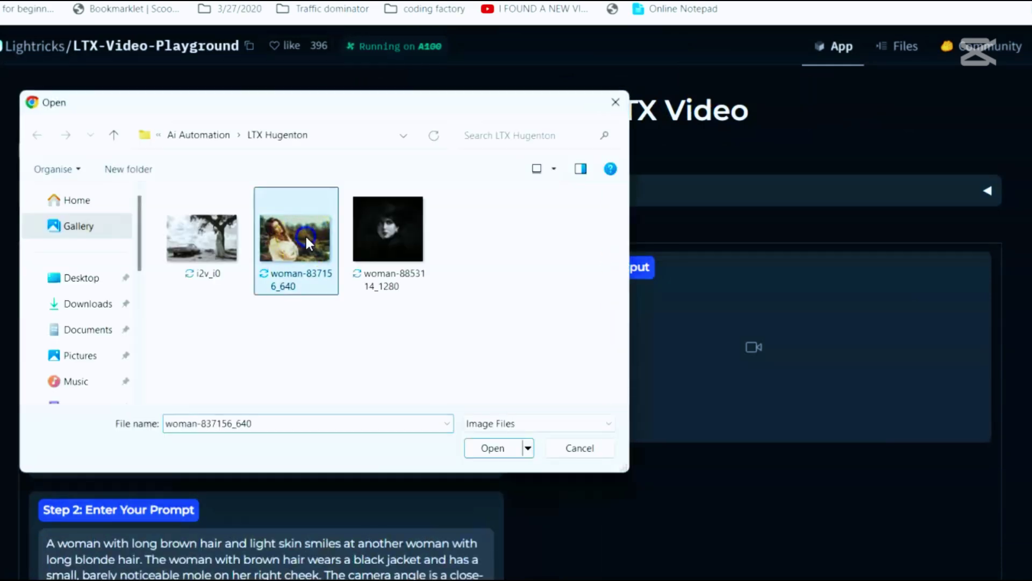
{"action": "left_click", "coordinate": [498, 449]}
Replace the old prompt with the pasted field-and-car scene description.
{"action": "scroll", "coordinate": [495, 441], "scroll_direction": "down", "scroll_amount": 2}
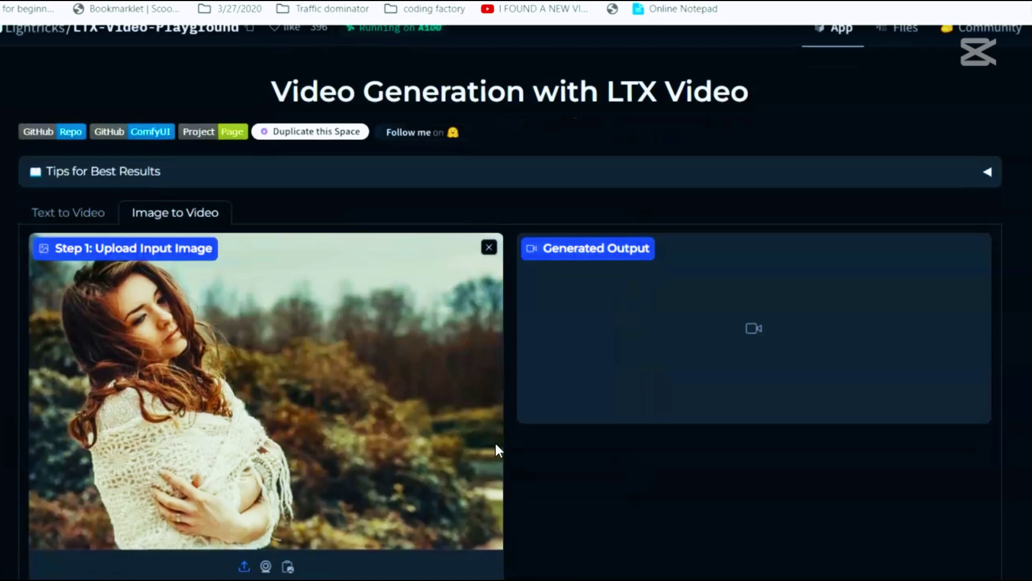
{"action": "scroll", "coordinate": [495, 449], "scroll_direction": "down", "scroll_amount": 2}
{"action": "left_click_drag", "start_coordinate": [283, 488], "coordinate": [38, 383]}
{"action": "key", "text": "BackSpace"}
{"action": "type", "text": "A woman in a long, flowing dress stands in a field, her back to the camera, gazing towards the horizon; her hair is long and light, cascading down her back; she stands beneath the sprawling branches of a large oak tree;  to her left, a classic American car is parked on the dry grass; in the distance, a wrecked car lies on its side; the sky above is a dramatic canvas of bright white clouds against a darker sky; the entire image is in black and white, emphasizing the contrast of light and shadow. The woman is walking slowly towards the car."}
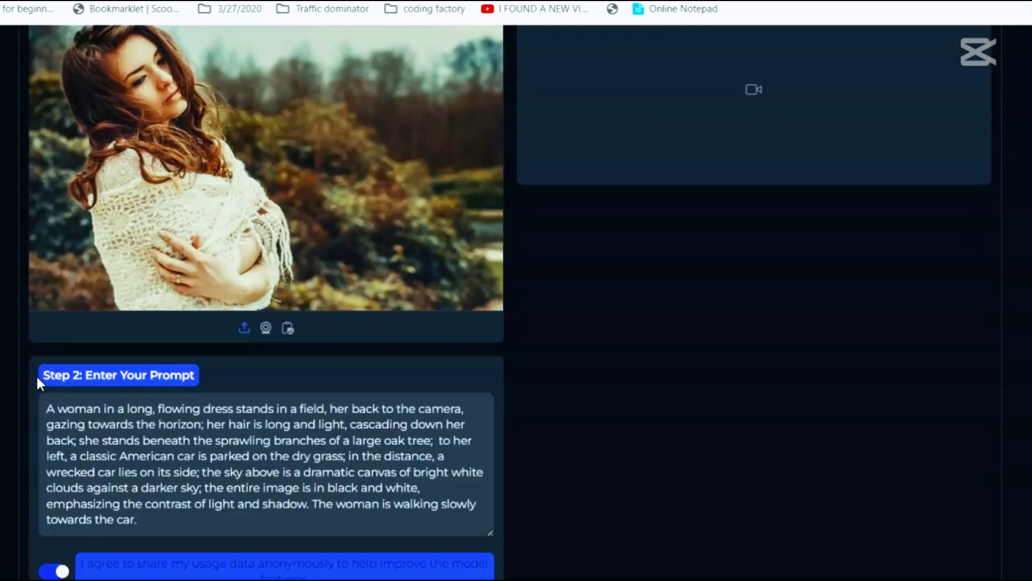
Set the frame rate to 30 and start the image-to-video generation.
{"action": "left_click", "coordinate": [210, 451]}
{"action": "scroll", "coordinate": [210, 451], "scroll_direction": "down", "scroll_amount": 3}
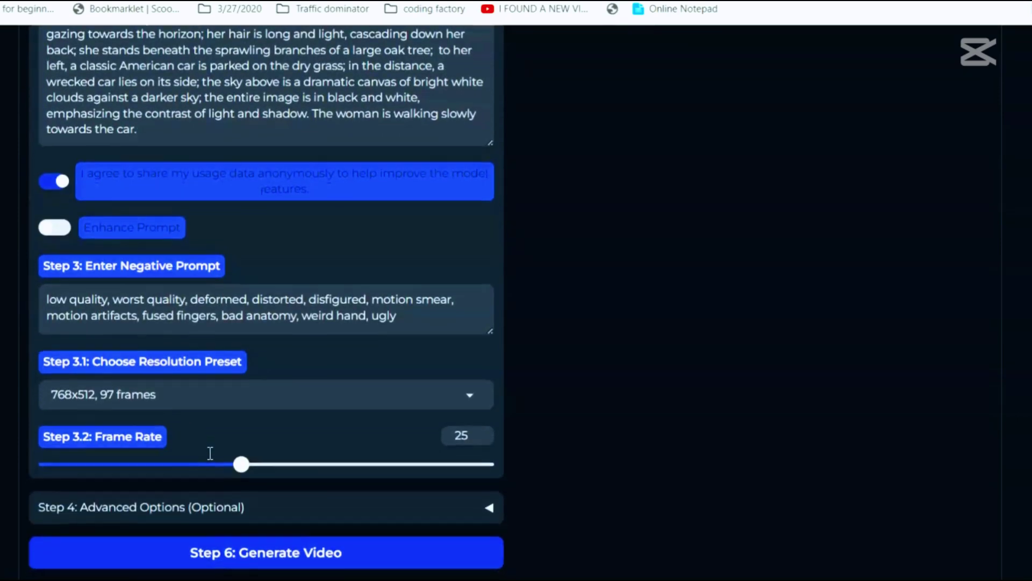
{"action": "left_click_drag", "start_coordinate": [242, 468], "coordinate": [516, 474]}
{"action": "left_click", "coordinate": [258, 555]}
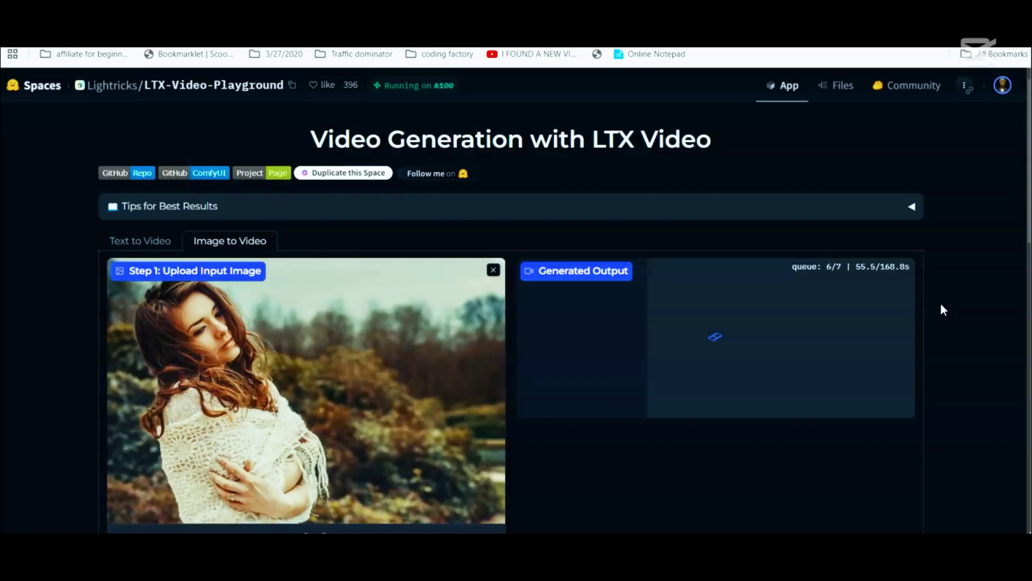
Replay the 4-second woman clip several times, then expand Tips for Best Results.
{"action": "left_click", "coordinate": [637, 384]}
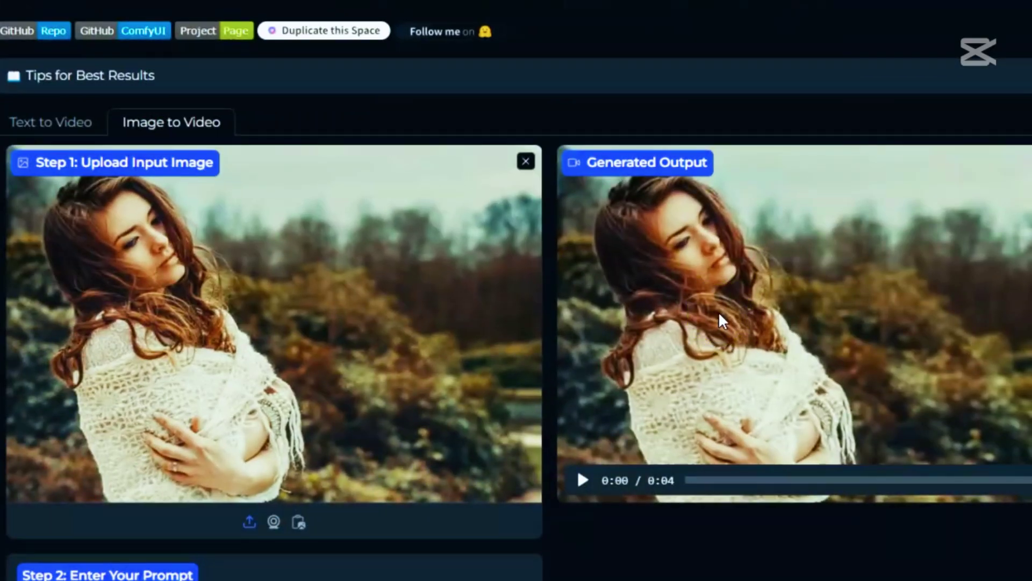
{"action": "left_click", "coordinate": [581, 480]}
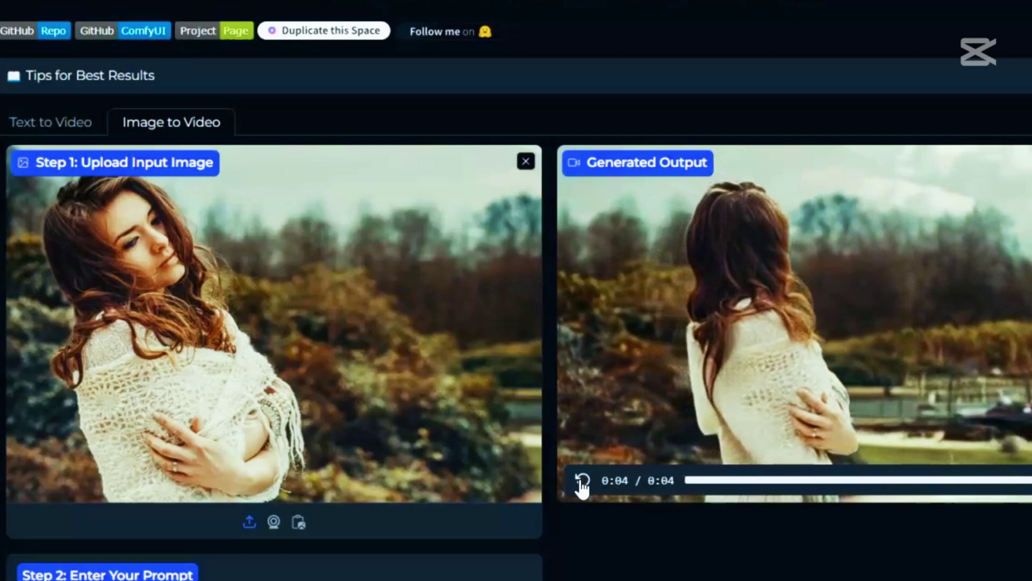
{"action": "left_click", "coordinate": [582, 480]}
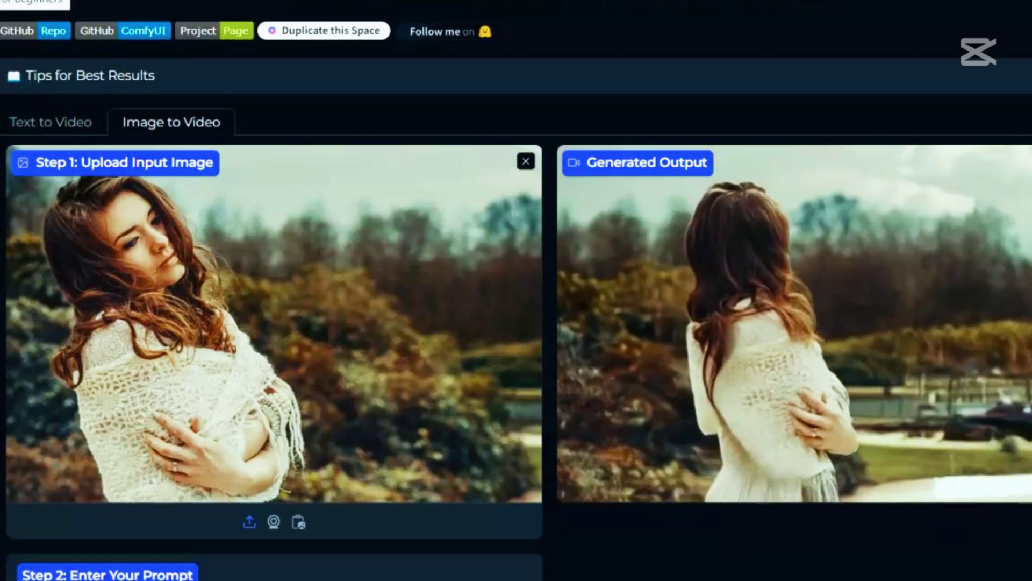
{"action": "left_click", "coordinate": [581, 480]}
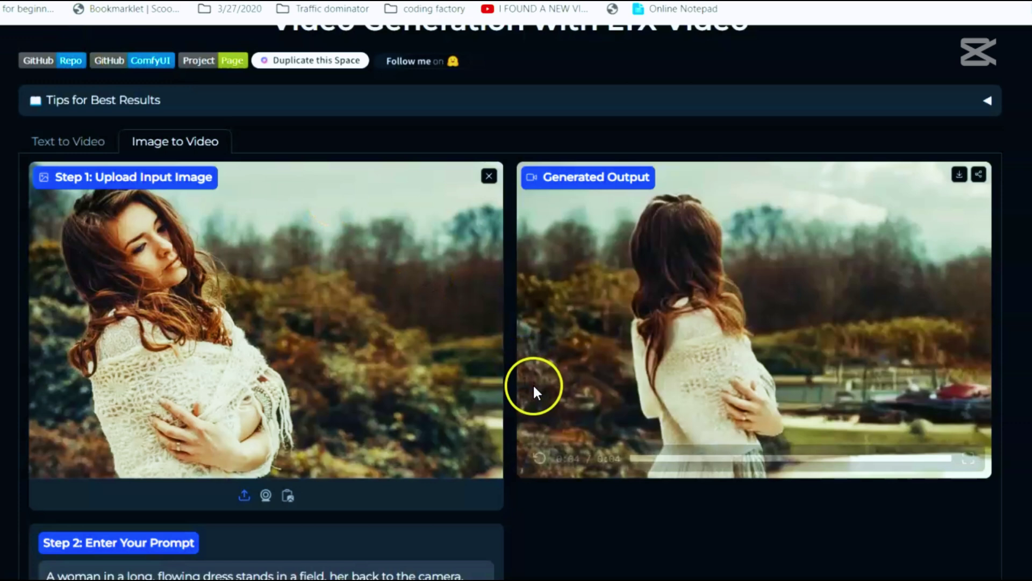
{"action": "left_click", "coordinate": [538, 458]}
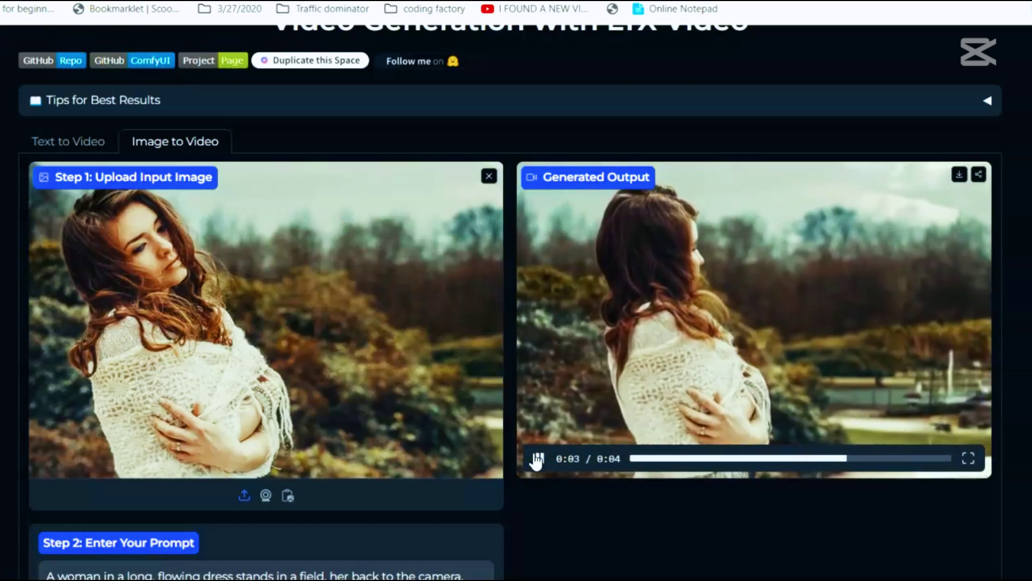
{"action": "left_click", "coordinate": [82, 102]}
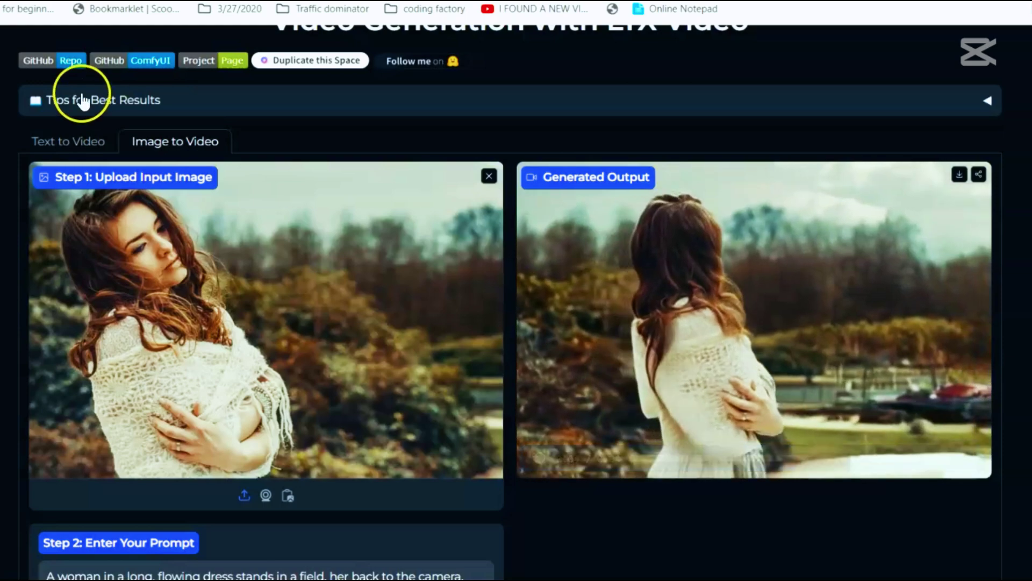